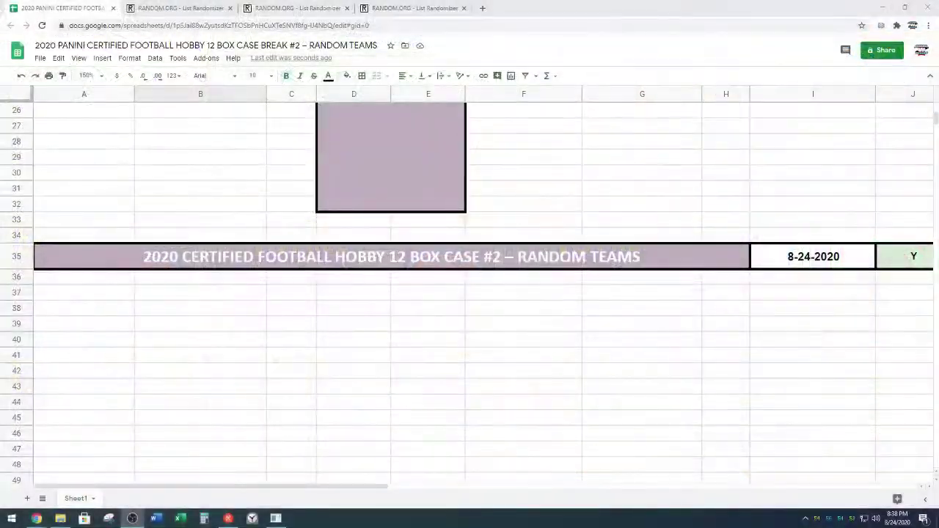
# Step: Select the spot holder names in column A under the SPOTS table
pyautogui.scroll(-3, 354, 271)
pyautogui.scroll(-2, 352, 264)
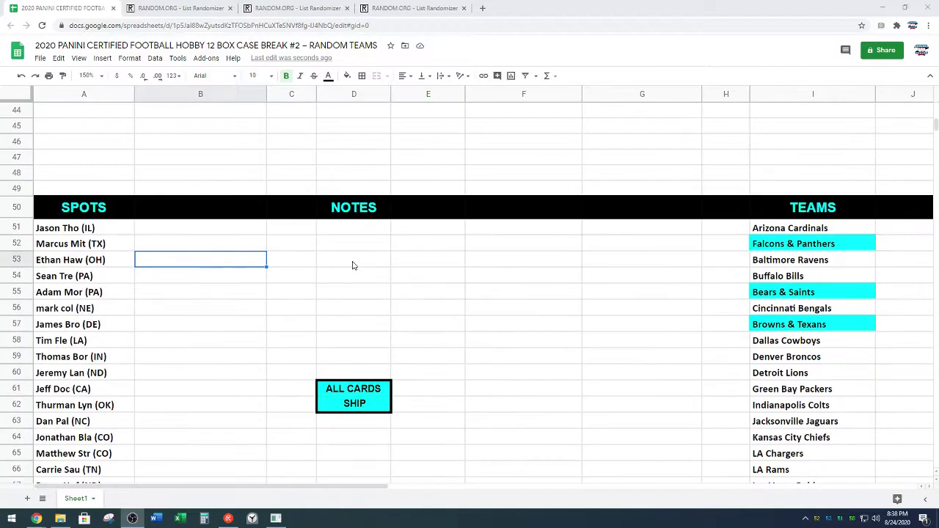
pyautogui.scroll(-1, 317, 256)
pyautogui.moveTo(116, 171)
pyautogui.mouseDown()
pyautogui.moveTo(107, 493)
pyautogui.moveTo(97, 433)
pyautogui.mouseUp()
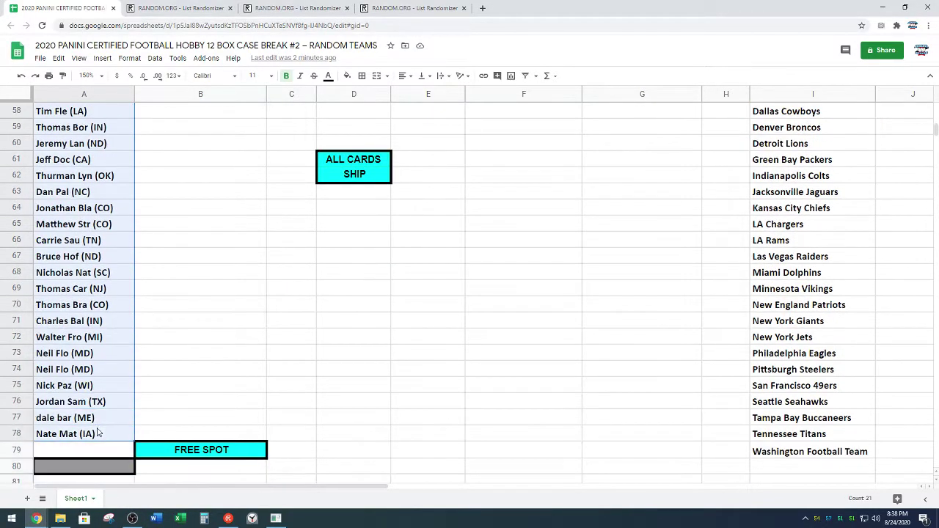
# Step: Paste the 28 copied spot names into the Random.org List Randomizer box
pyautogui.hotkey('ctrl', 'c')
pyautogui.click(180, 8)
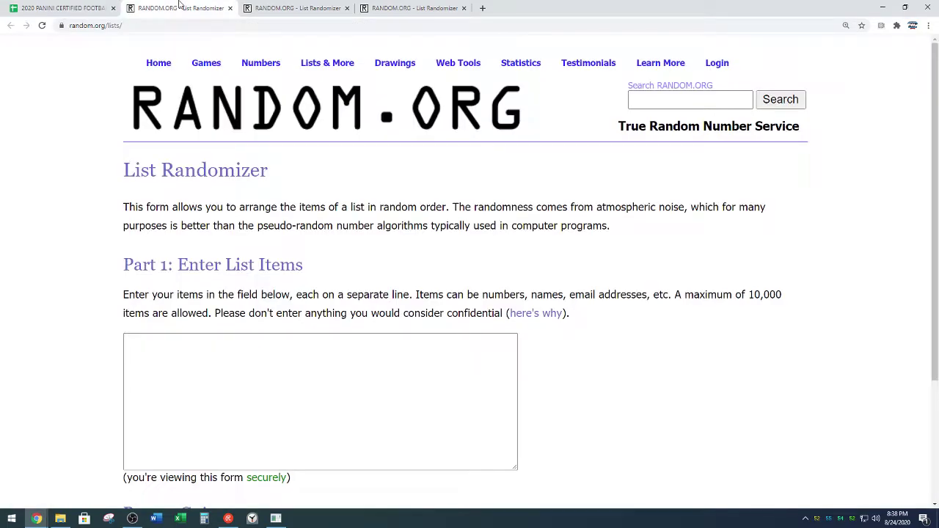
pyautogui.scroll(-1, 126, 292)
pyautogui.scroll(-1, 96, 268)
pyautogui.rightClick(166, 275)
pyautogui.click(177, 326)
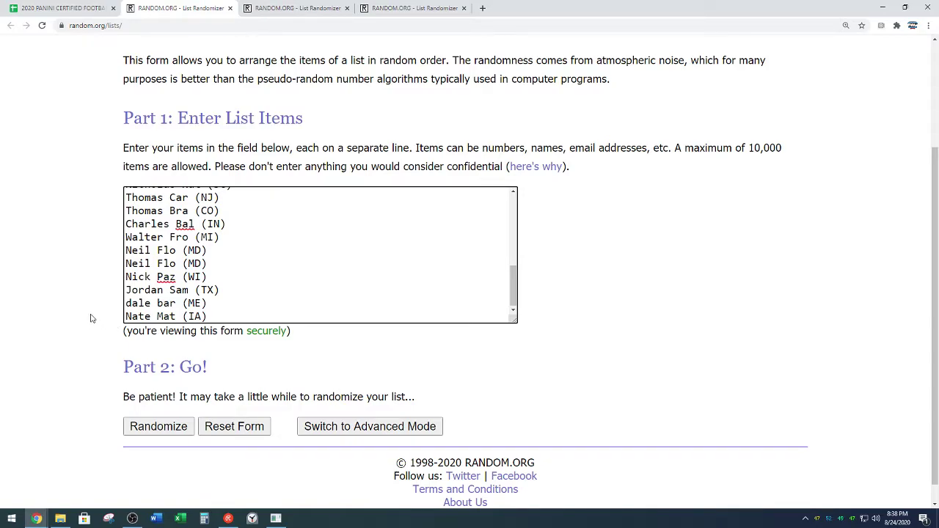
# Step: Shuffle the spot name list eight times using Randomize and Again!
pyautogui.click(146, 428)
pyautogui.scroll(-3, 110, 397)
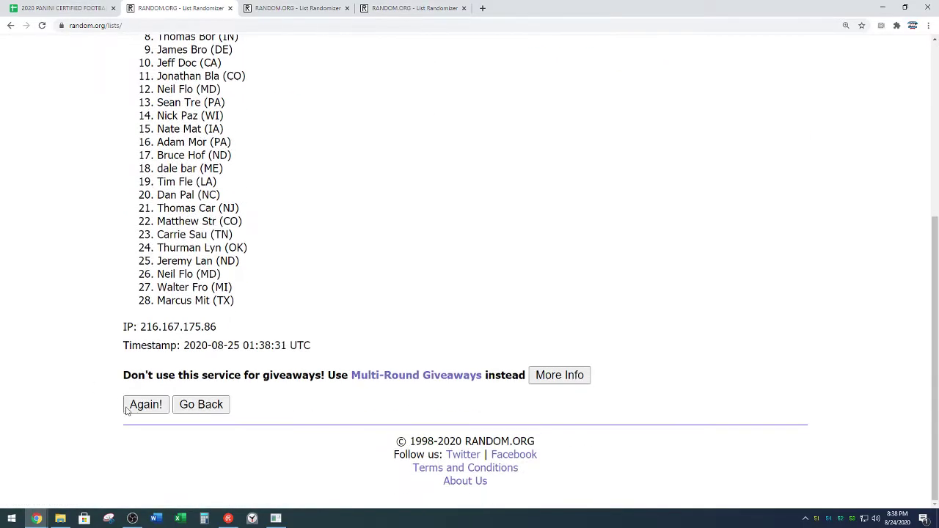
pyautogui.click(145, 408)
pyautogui.scroll(-4, 135, 408)
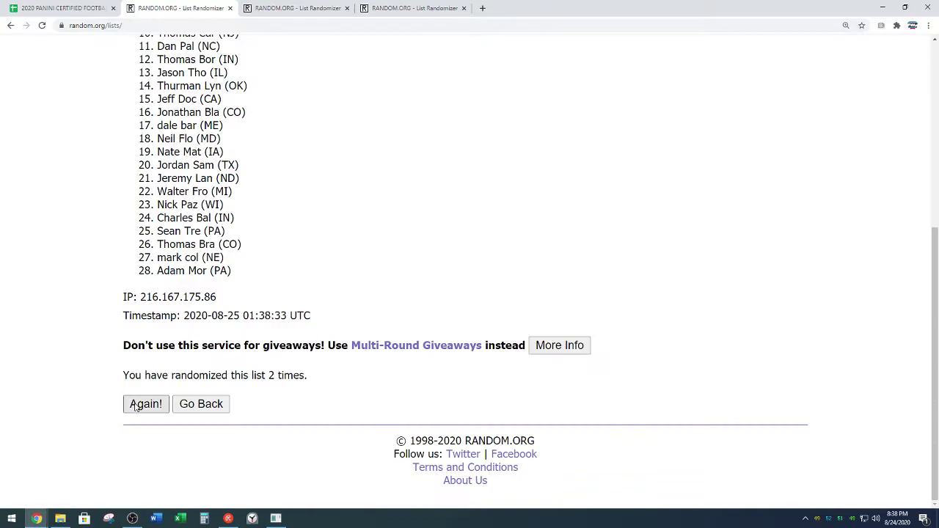
pyautogui.click(135, 408)
pyautogui.scroll(-4, 81, 345)
pyautogui.click(128, 407)
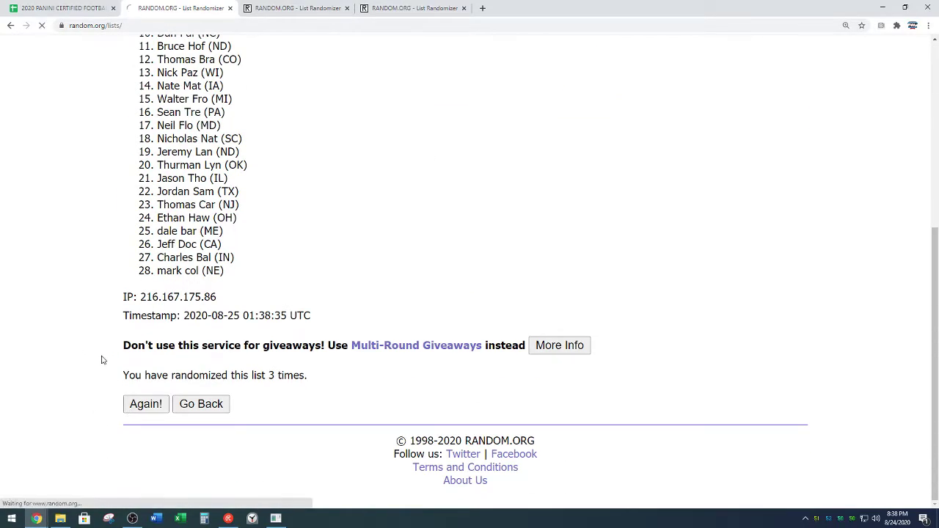
pyautogui.scroll(-4, 102, 359)
pyautogui.click(145, 404)
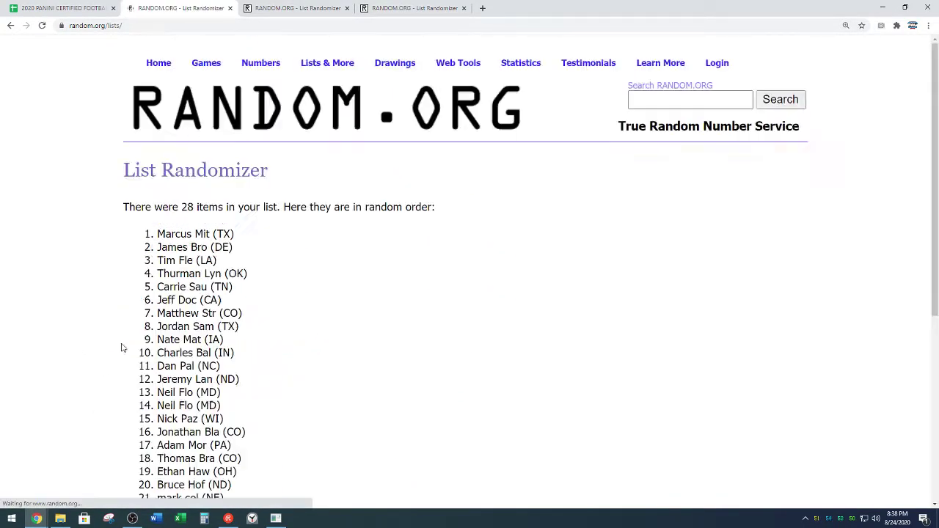
pyautogui.scroll(-4, 123, 348)
pyautogui.click(145, 403)
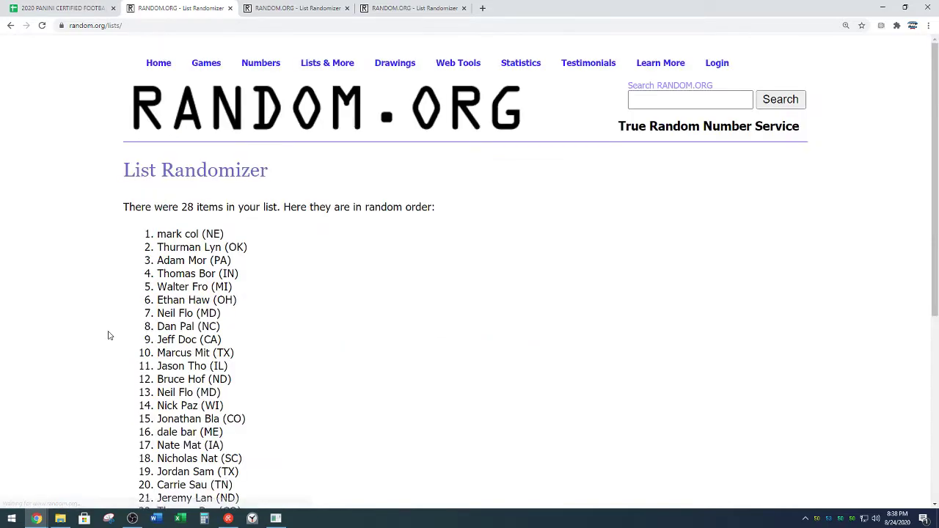
pyautogui.scroll(-4, 109, 336)
pyautogui.click(150, 402)
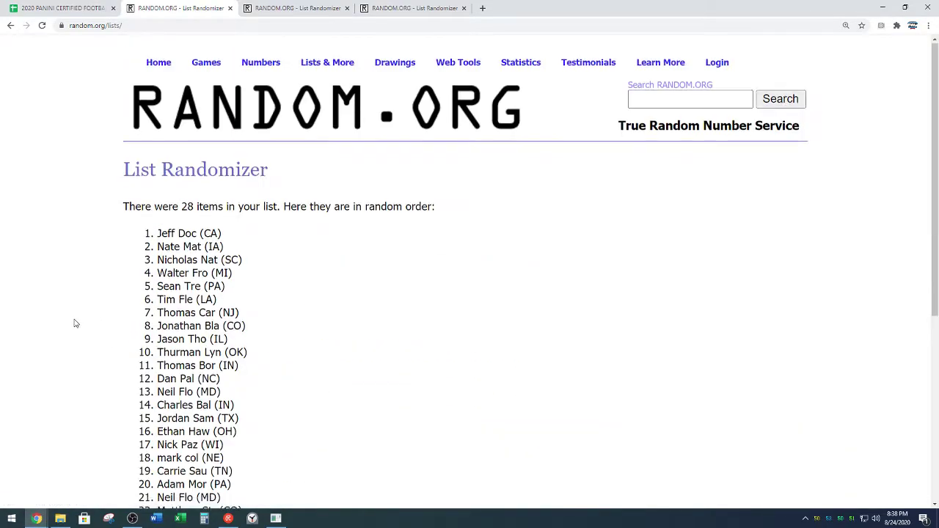
pyautogui.scroll(-4, 66, 396)
pyautogui.click(145, 403)
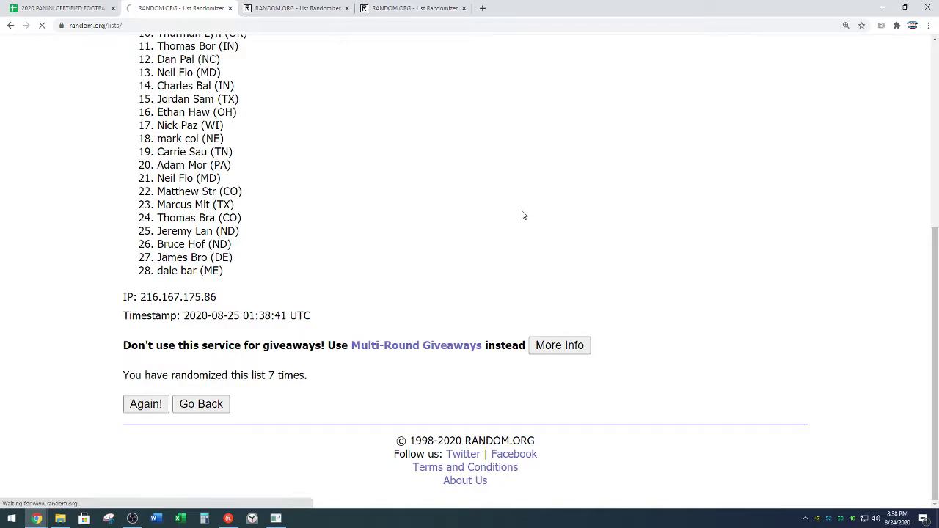
pyautogui.scroll(-2, 533, 235)
pyautogui.scroll(-1, 533, 234)
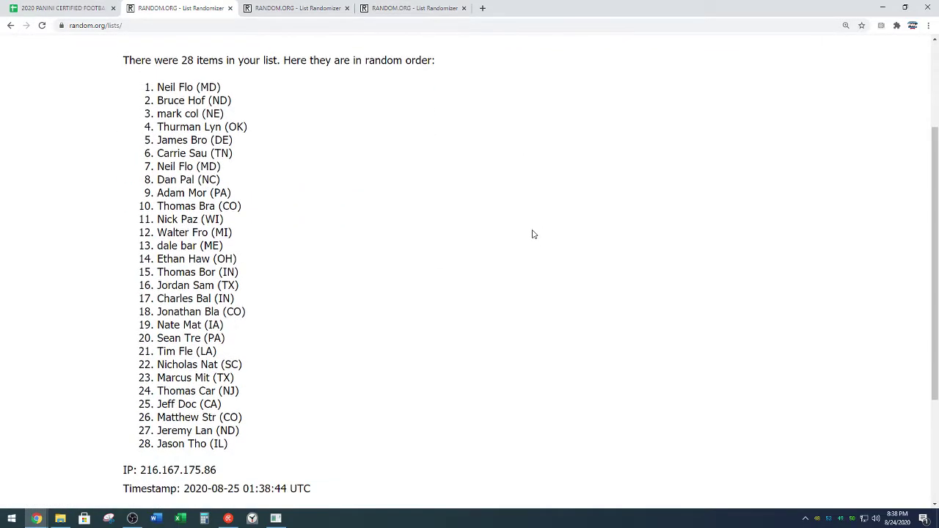
# Step: Highlight the top two shuffled names and the '8 times' randomization count
pyautogui.moveTo(159, 87); pyautogui.dragTo(244, 86)
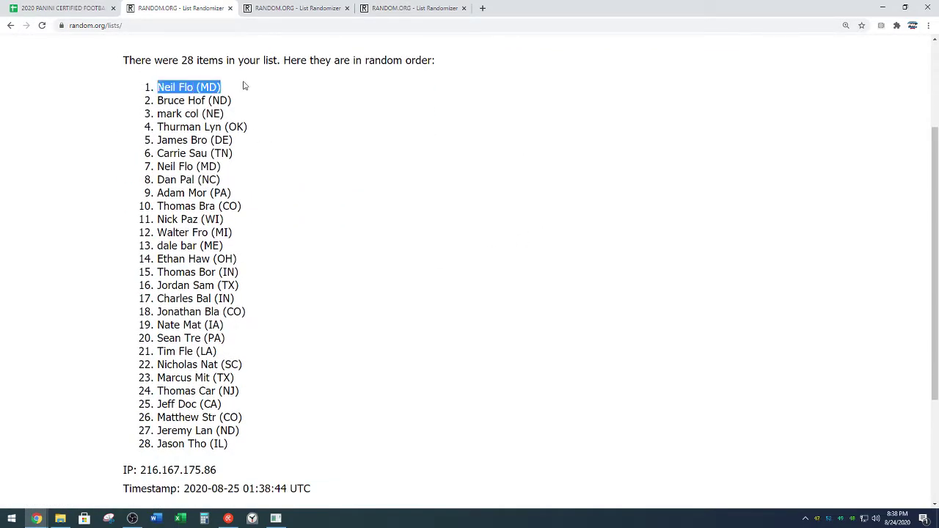
pyautogui.click(300, 124)
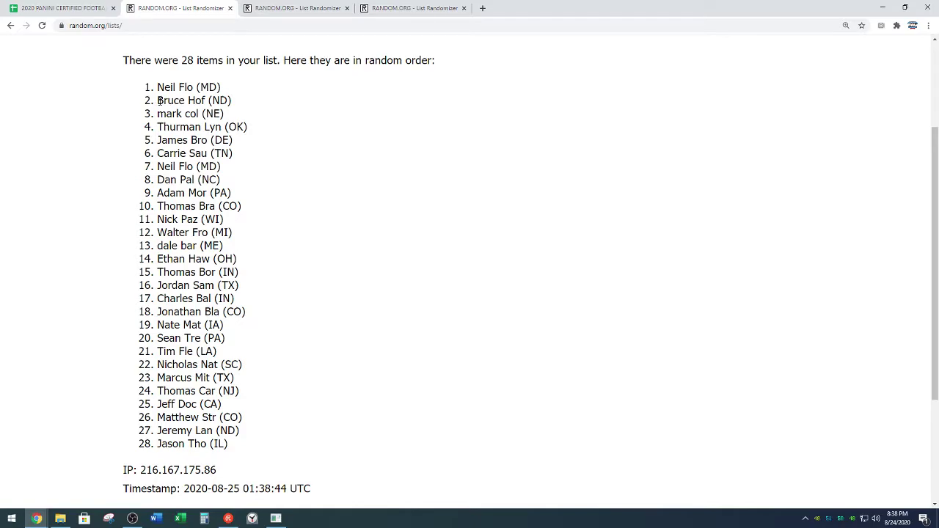
pyautogui.moveTo(158, 101); pyautogui.dragTo(255, 106)
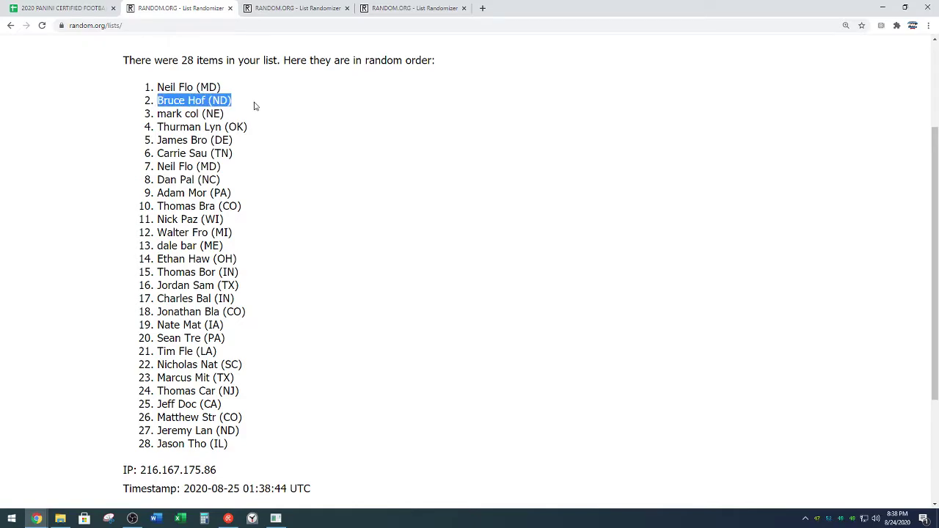
pyautogui.click(338, 176)
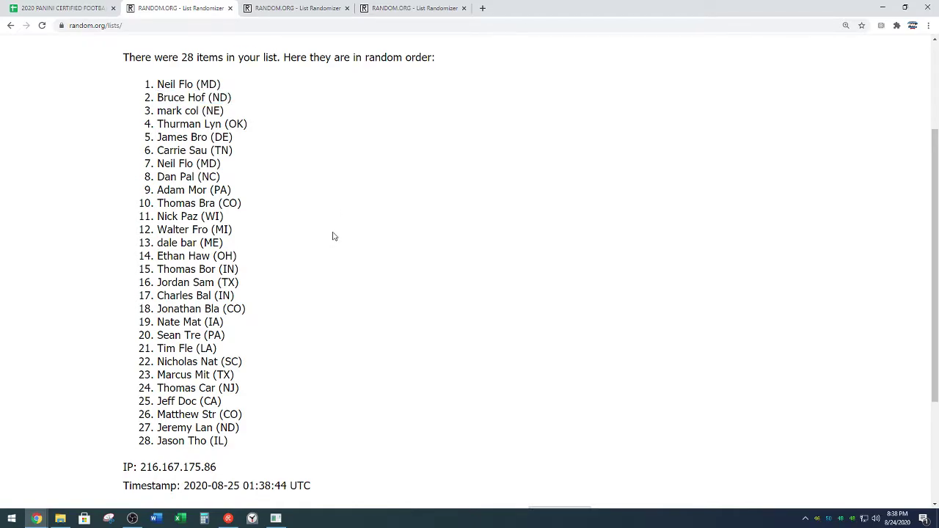
pyautogui.scroll(-2, 283, 383)
pyautogui.moveTo(269, 401); pyautogui.dragTo(417, 406)
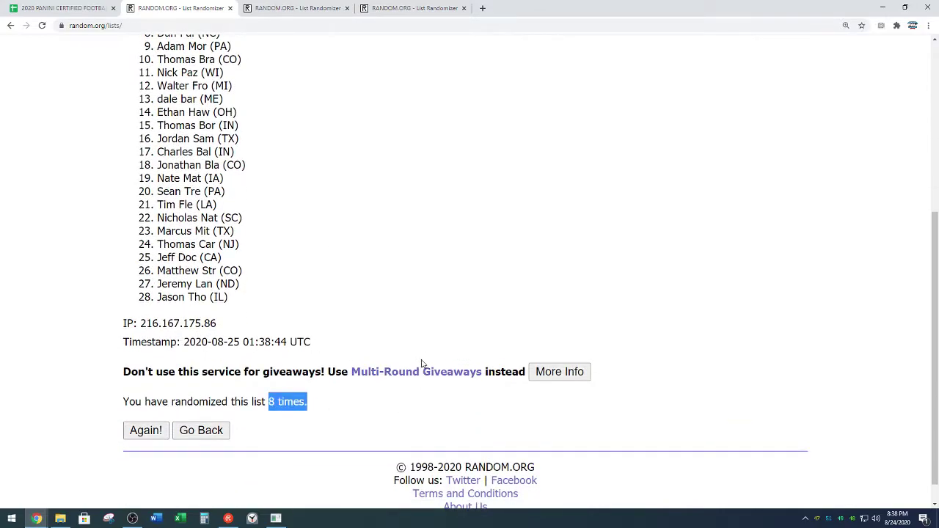
# Step: Clear the highlight and return to the SPOTS list in the case-break spreadsheet
pyautogui.click(391, 296)
pyautogui.scroll(3, 394, 298)
pyautogui.click(64, 7)
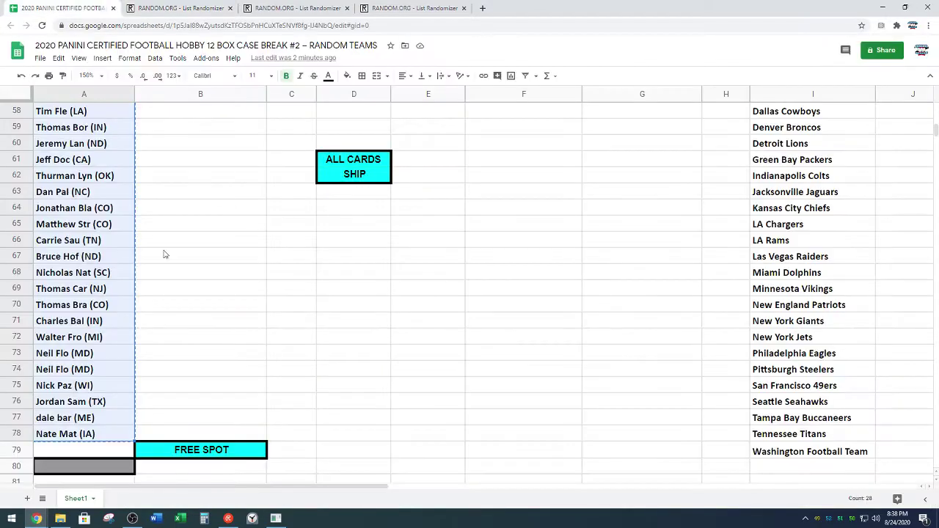
pyautogui.click(251, 353)
pyautogui.scroll(3, 162, 319)
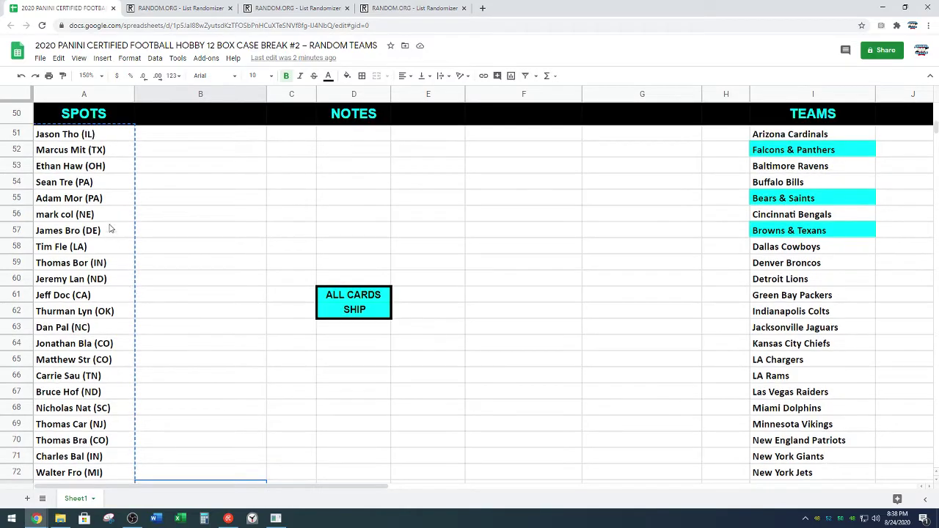
pyautogui.scroll(-1, 86, 170)
pyautogui.scroll(-2, 86, 175)
pyautogui.scroll(-2, 89, 322)
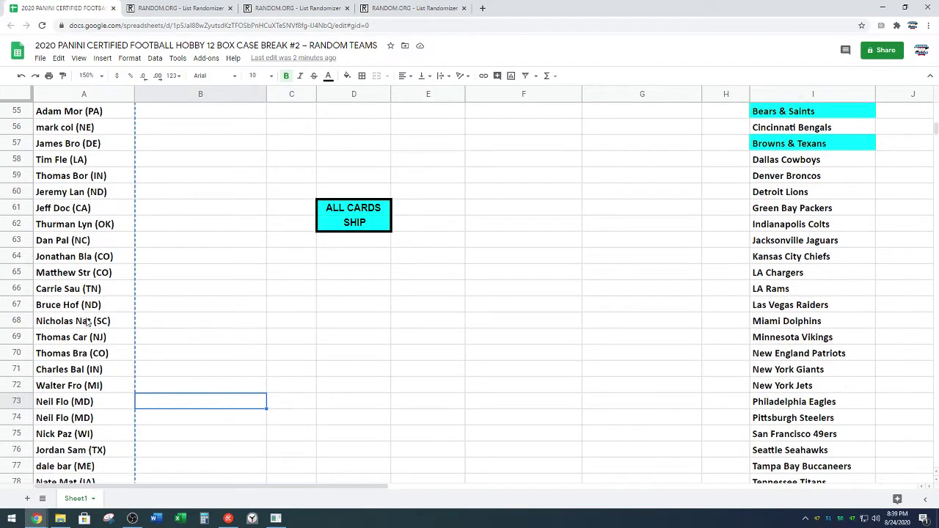
# Step: Copy the spot holder entry in A73 into the empty free-spot cell A79
pyautogui.click(83, 408)
pyautogui.hotkey('ctrl', 'c')
pyautogui.scroll(-1, 206, 355)
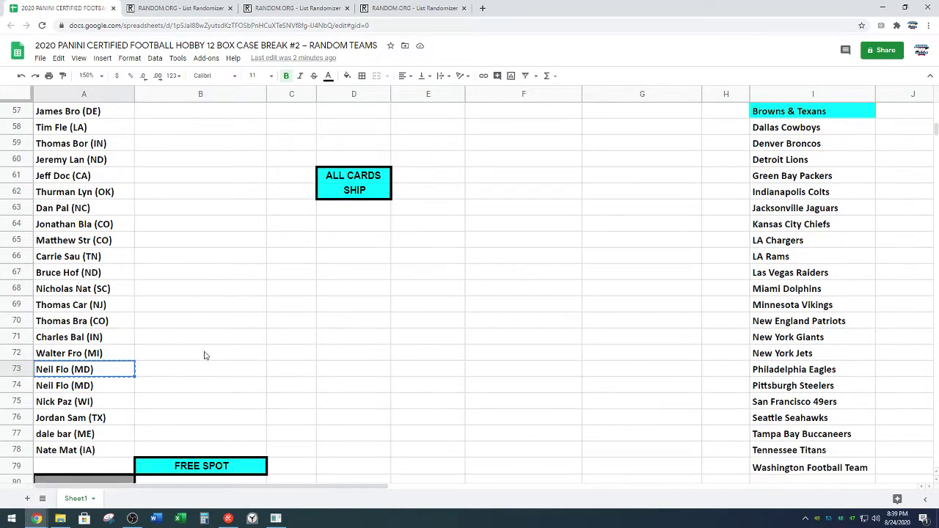
pyautogui.click(91, 460)
pyautogui.hotkey('ctrl', 'v')
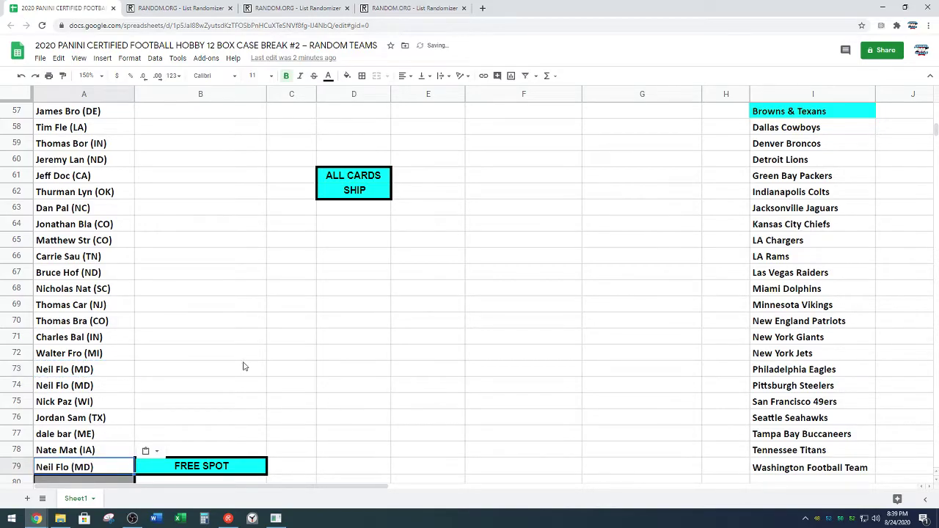
pyautogui.click(234, 327)
# Step: Copy all 29 spot names in A51:A79
pyautogui.scroll(1, 234, 329)
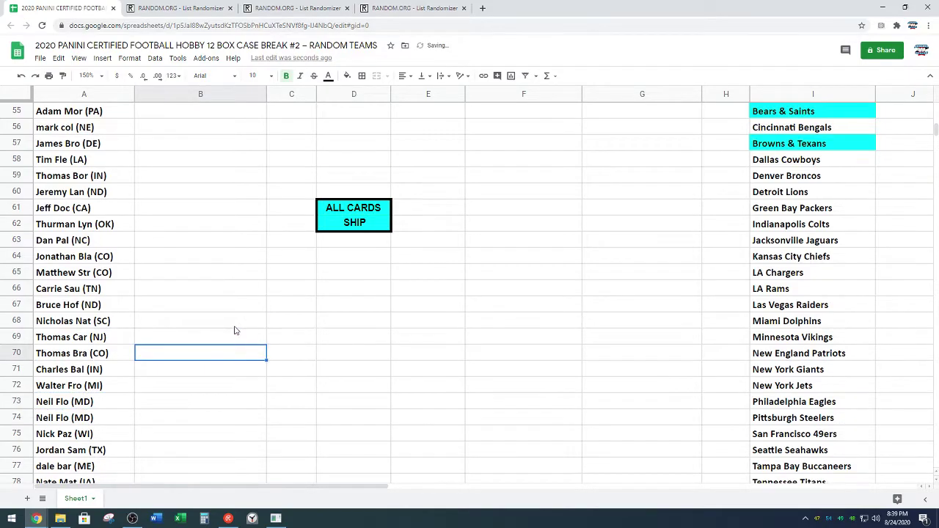
pyautogui.scroll(-3, 235, 323)
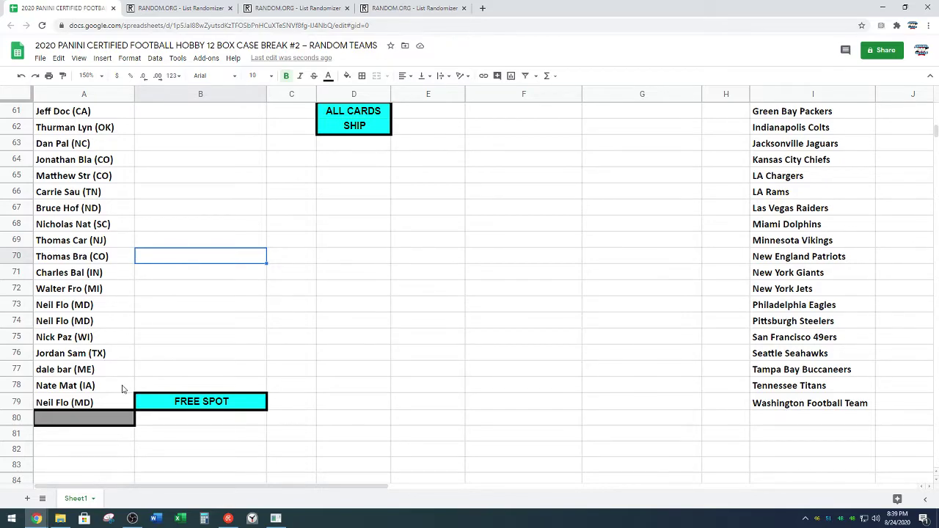
pyautogui.scroll(3, 171, 352)
pyautogui.scroll(3, 174, 358)
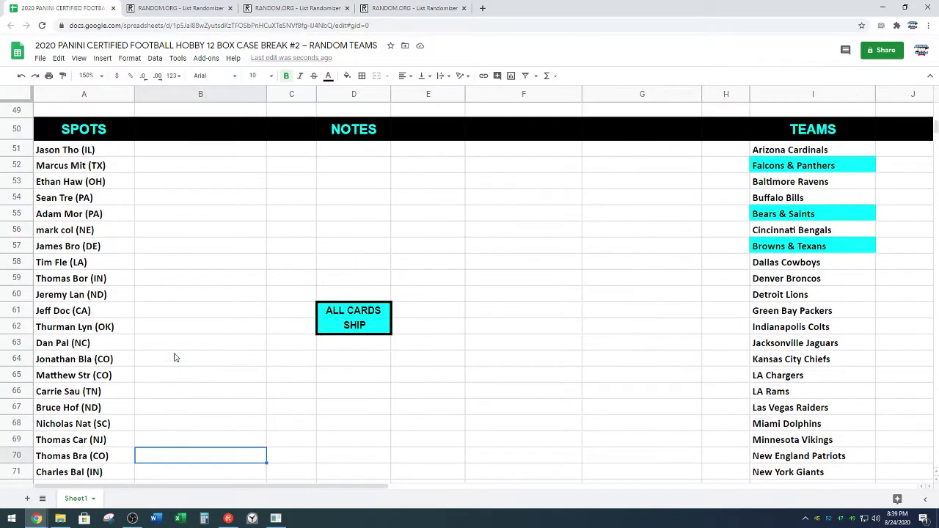
pyautogui.moveTo(122, 151)
pyautogui.mouseDown()
pyautogui.moveTo(102, 501)
pyautogui.moveTo(101, 492)
pyautogui.mouseUp()
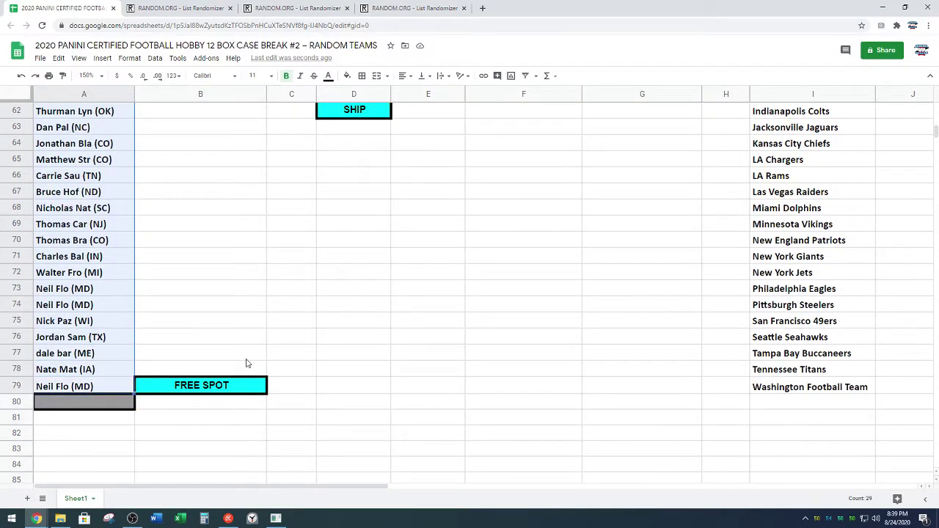
pyautogui.hotkey('ctrl', 'c')
# Step: Paste the 29 copied spot names into the empty List Randomizer box
pyautogui.click(297, 8)
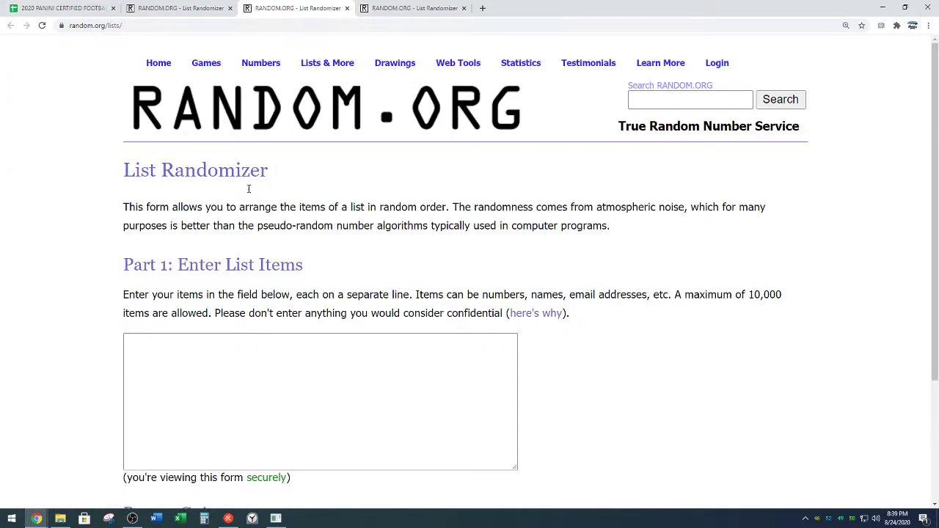
pyautogui.scroll(-1, 108, 202)
pyautogui.scroll(-2, 109, 201)
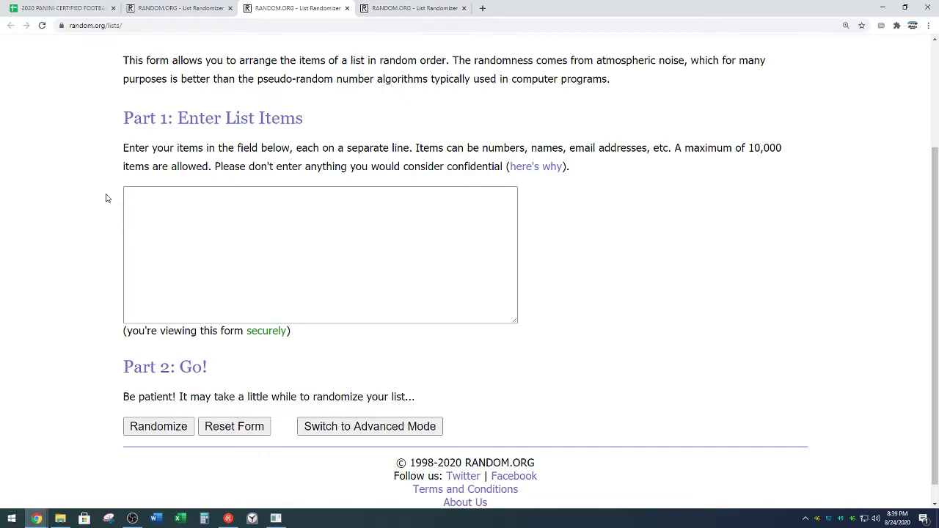
pyautogui.rightClick(176, 226)
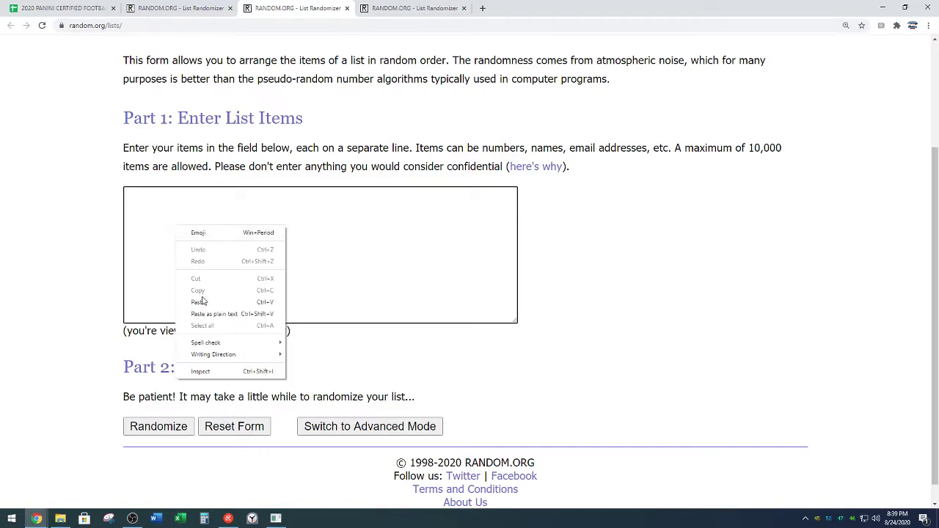
pyautogui.click(199, 302)
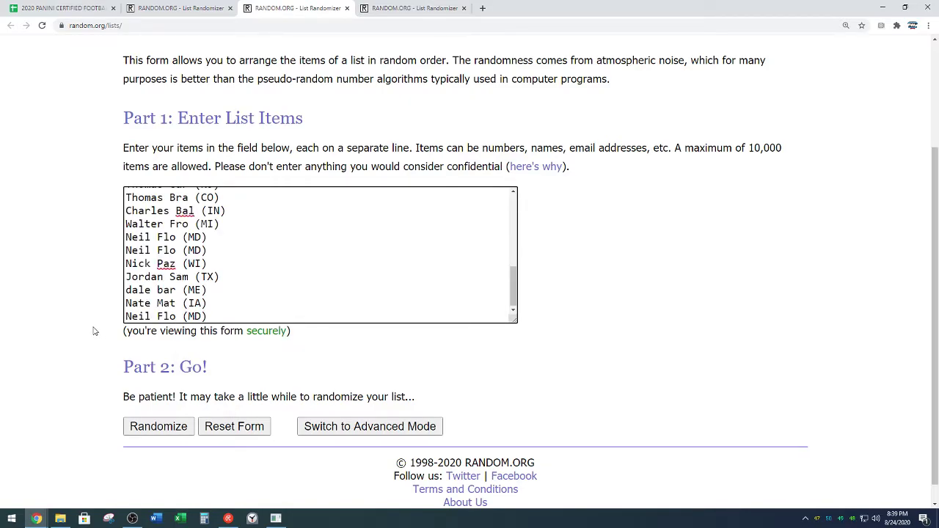
# Step: Shuffle the 29-name list eight times with Randomize and Again!
pyautogui.click(152, 425)
pyautogui.scroll(-5, 86, 380)
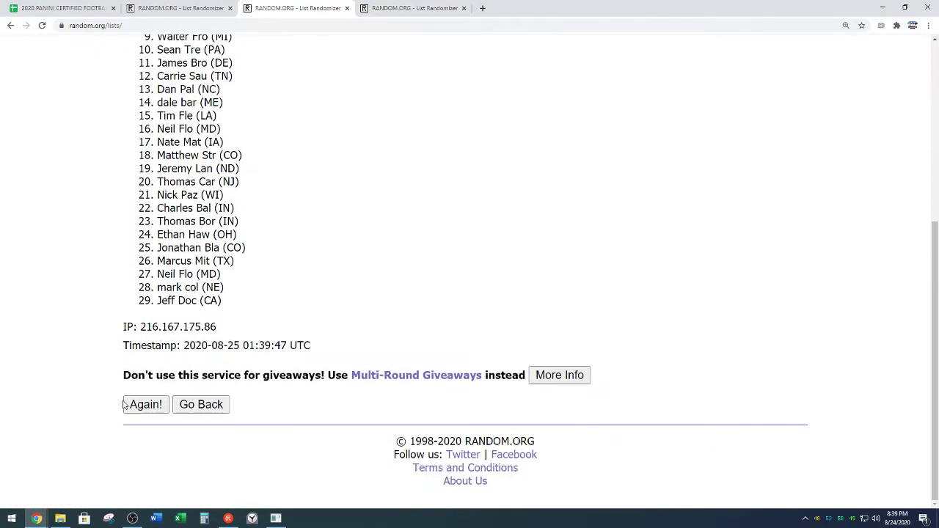
pyautogui.click(129, 405)
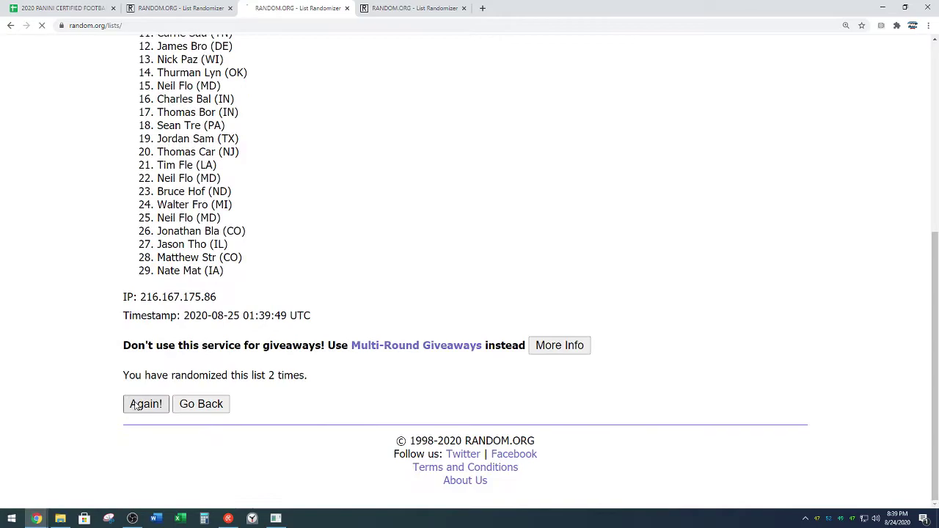
pyautogui.click(141, 406)
pyautogui.click(142, 408)
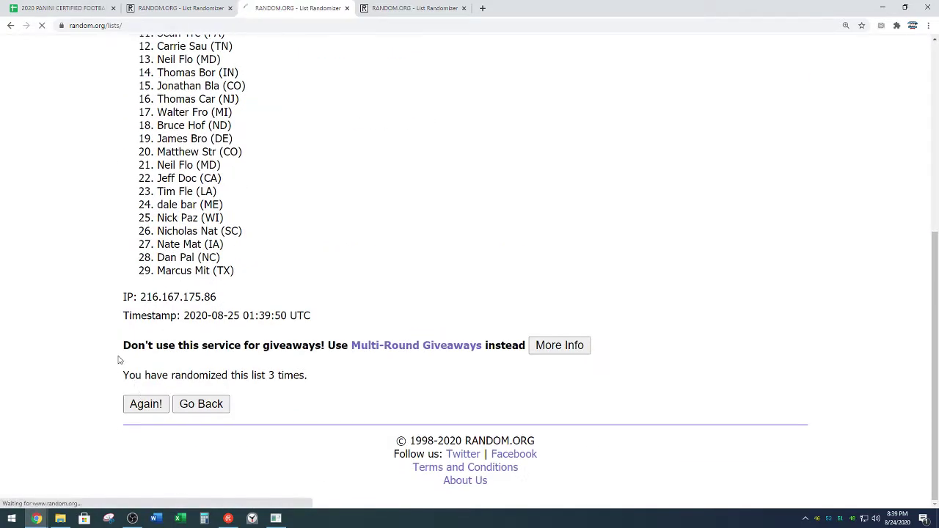
pyautogui.click(141, 404)
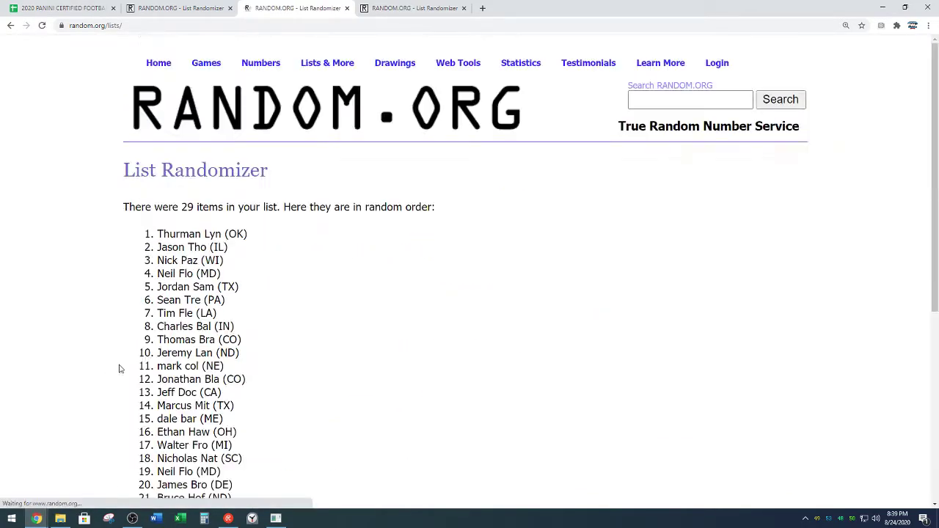
pyautogui.scroll(-5, 123, 367)
pyautogui.click(126, 404)
pyautogui.scroll(-5, 107, 367)
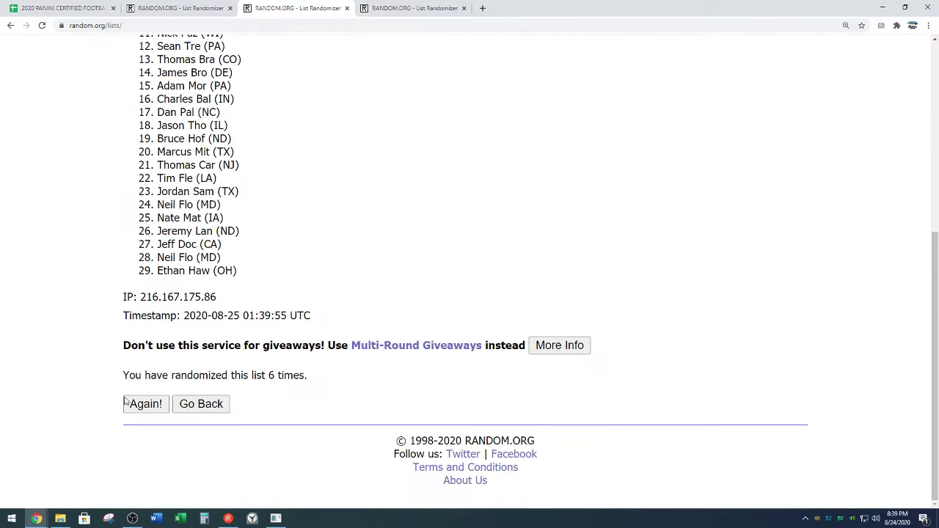
pyautogui.click(126, 405)
pyautogui.scroll(-5, 110, 367)
pyautogui.click(141, 404)
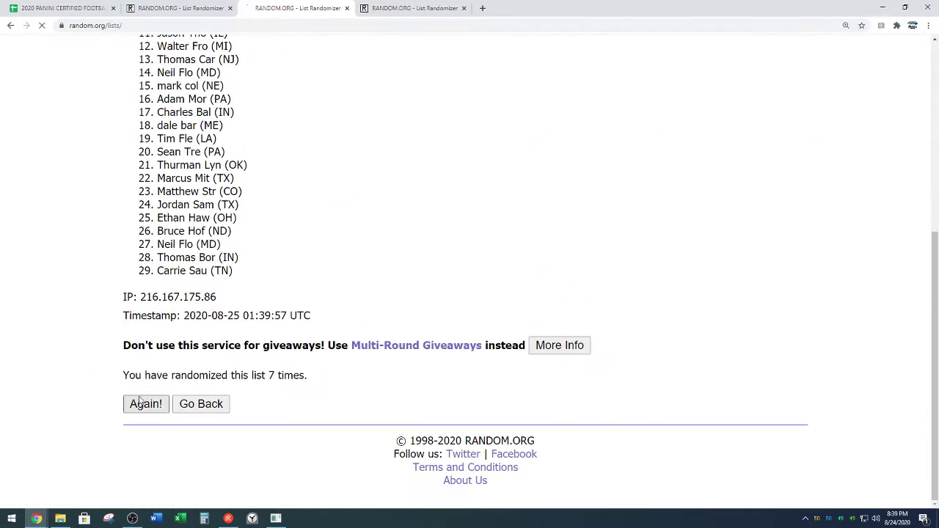
pyautogui.scroll(-2, 312, 210)
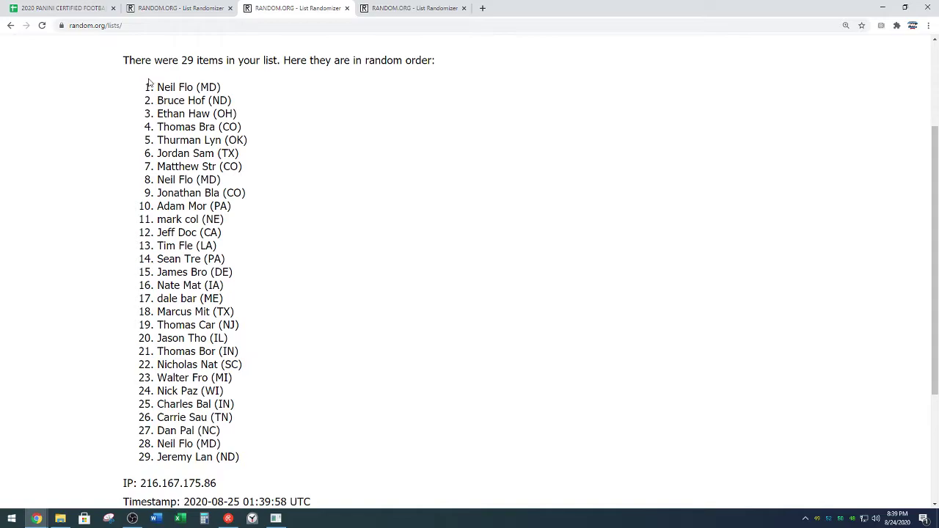
# Step: Copy the final randomized list of 29 names
pyautogui.moveTo(159, 88)
pyautogui.mouseDown()
pyautogui.moveTo(228, 404)
pyautogui.moveTo(258, 457)
pyautogui.mouseUp()
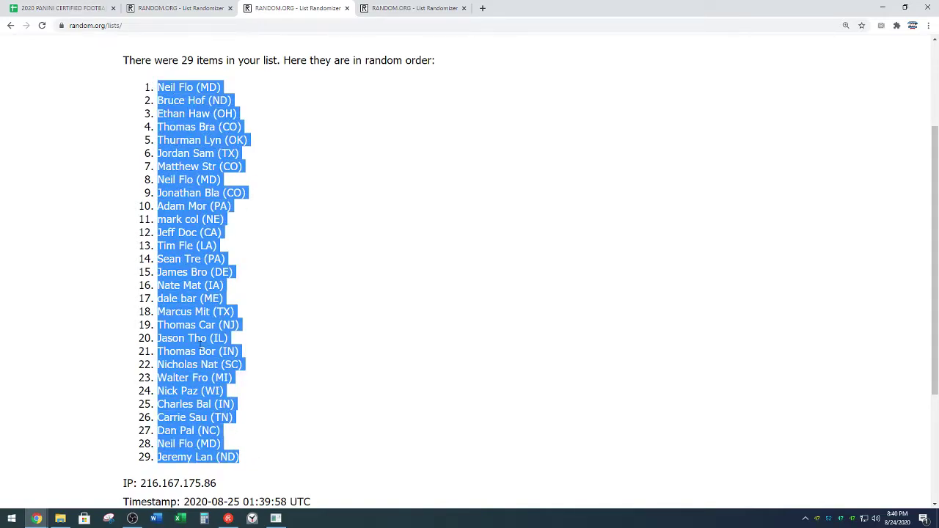
pyautogui.rightClick(195, 334)
pyautogui.click(206, 342)
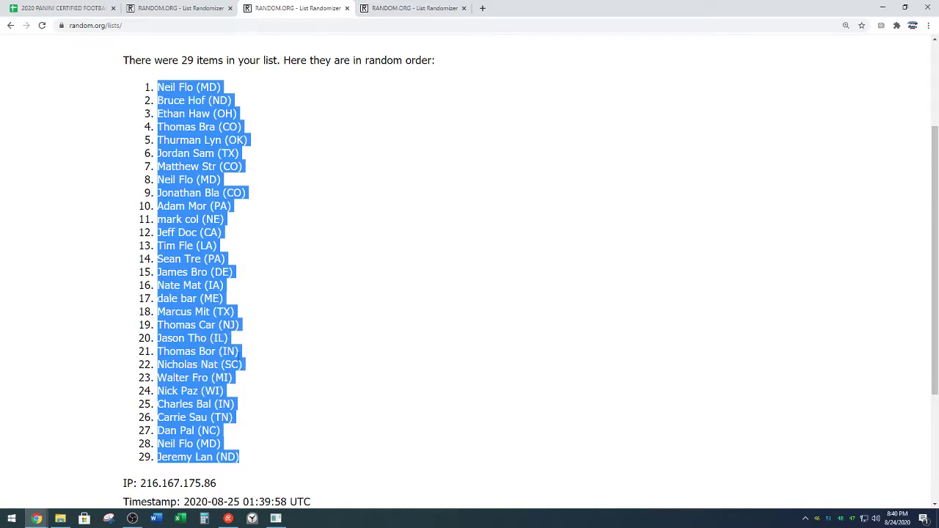
pyautogui.click(264, 392)
pyautogui.scroll(-3, 308, 360)
pyautogui.moveTo(269, 375); pyautogui.dragTo(320, 376)
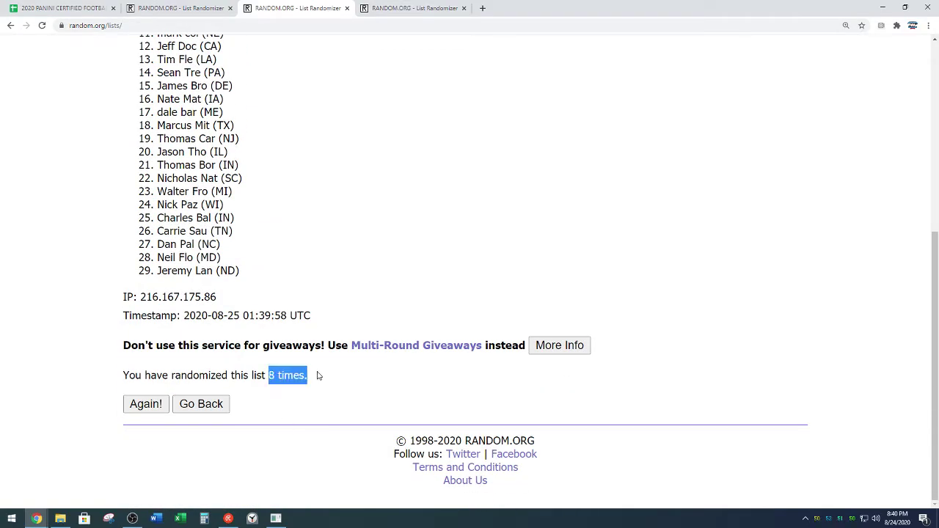
pyautogui.click(327, 303)
pyautogui.scroll(2, 326, 303)
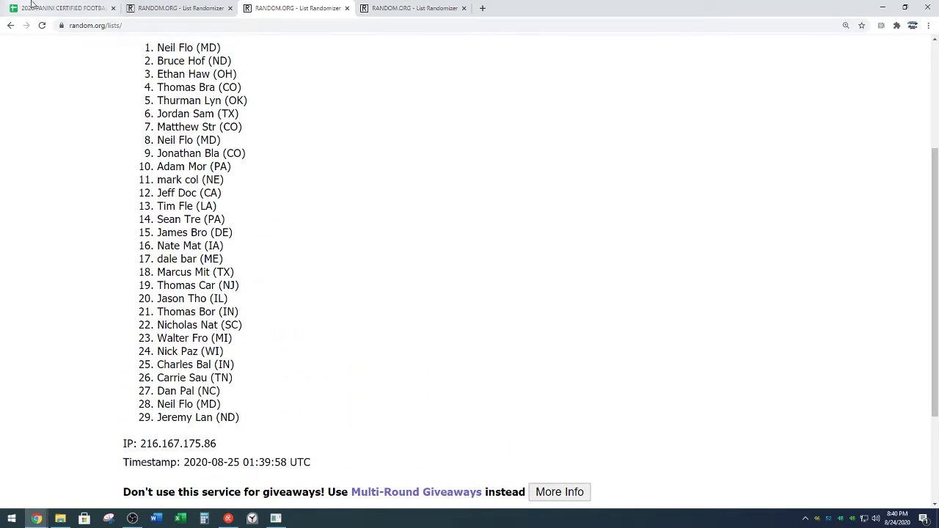
# Step: Paste the shuffled names into column A starting at A1
pyautogui.click(62, 8)
pyautogui.scroll(5, 154, 269)
pyautogui.scroll(4, 154, 269)
pyautogui.scroll(5, 154, 270)
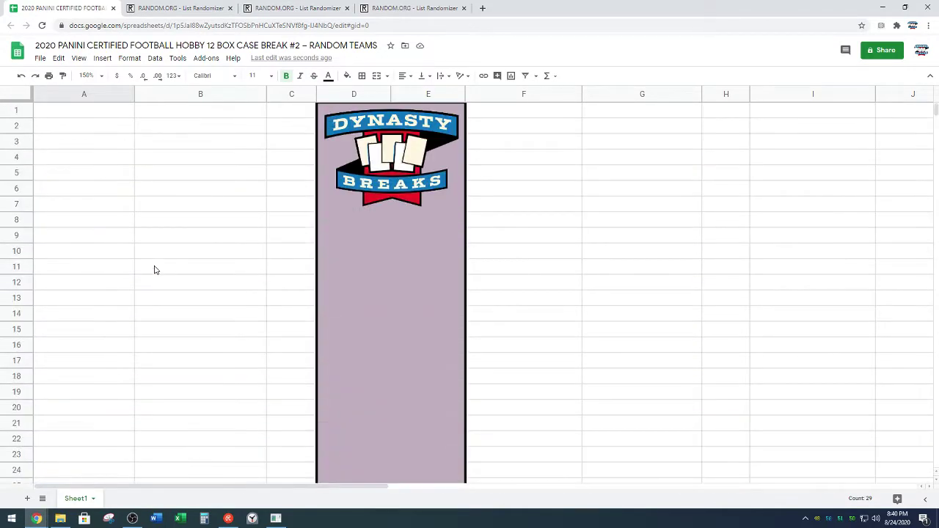
pyautogui.click(113, 114)
pyautogui.hotkey('ctrl', 'v')
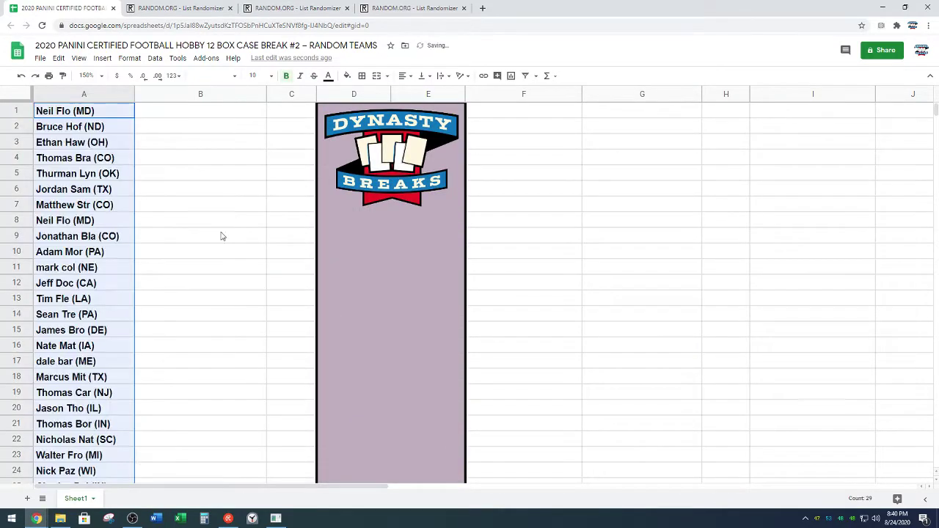
pyautogui.click(230, 271)
# Step: Move the last fourteen names, A16:A29, into column F starting at F1
pyautogui.scroll(-2, 209, 275)
pyautogui.scroll(-2, 122, 377)
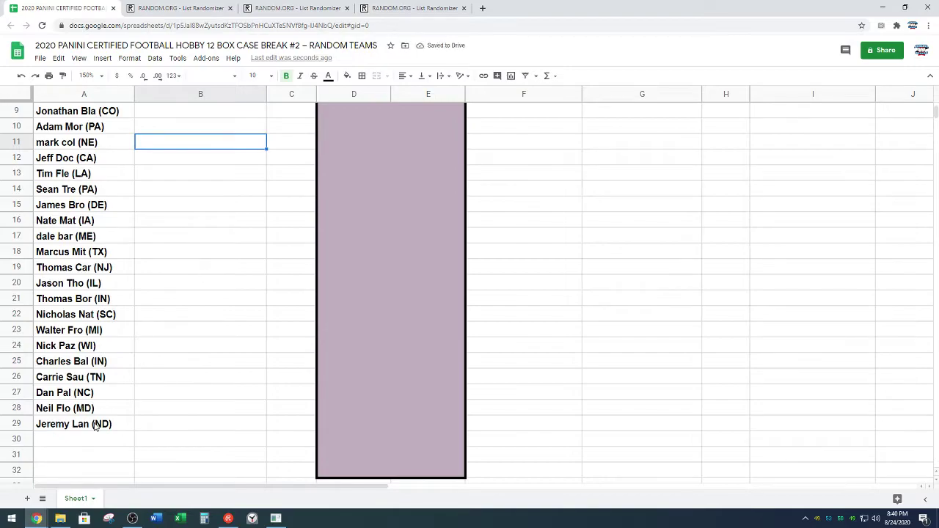
pyautogui.moveTo(94, 424); pyautogui.dragTo(93, 229)
pyautogui.hotkey('ctrl', 'c')
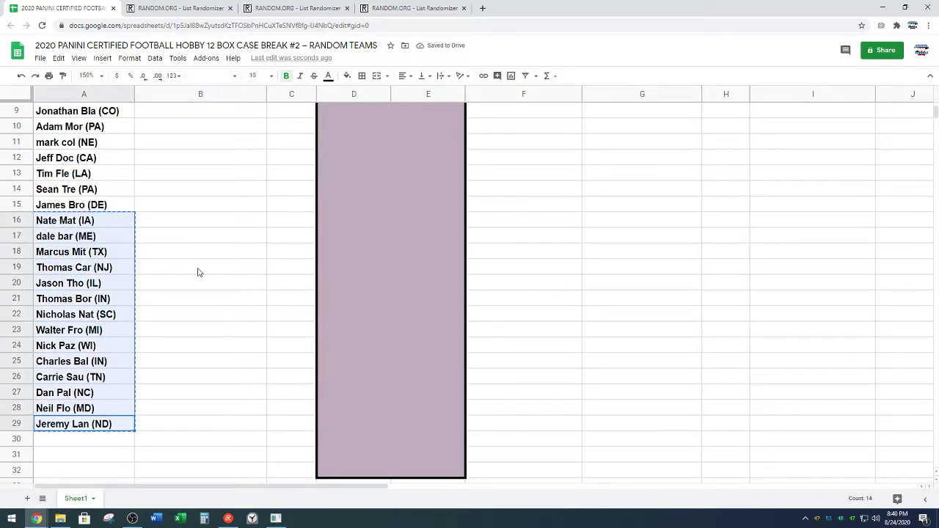
pyautogui.scroll(4, 199, 270)
pyautogui.click(513, 114)
pyautogui.hotkey('ctrl', 'v')
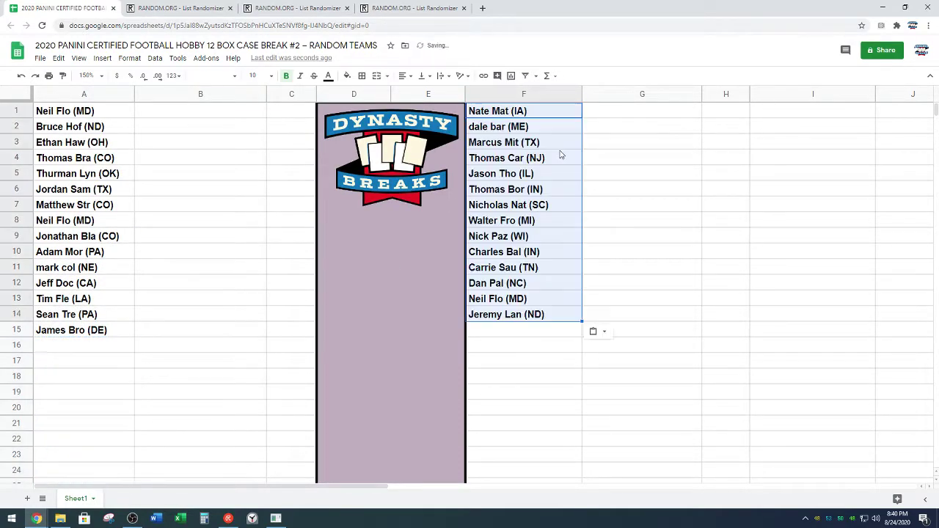
pyautogui.click(780, 220)
# Step: Copy the 29 NFL teams in column I, rows 51 to 79, Arizona Cardinals through Washington Football Team
pyautogui.scroll(-3, 785, 278)
pyautogui.scroll(-2, 786, 279)
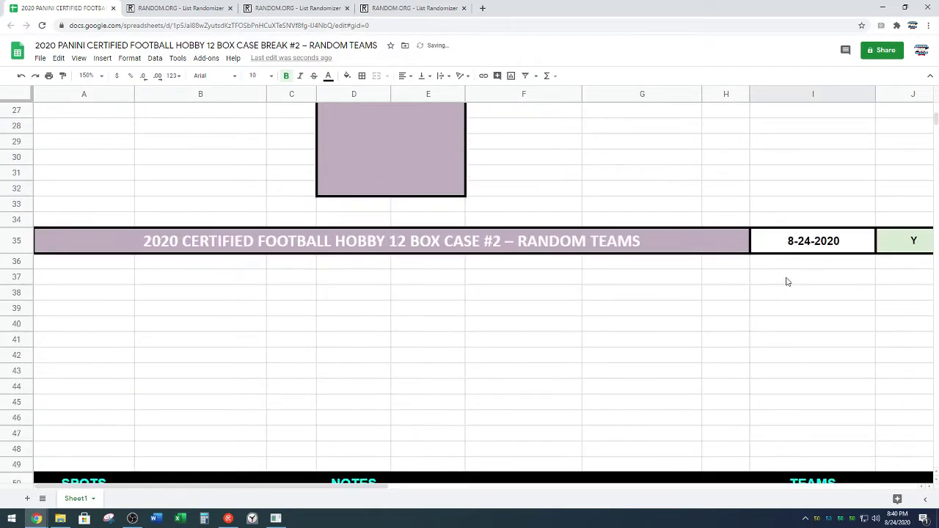
pyautogui.scroll(-3, 793, 283)
pyautogui.scroll(-2, 800, 289)
pyautogui.moveTo(847, 188); pyautogui.dragTo(851, 484)
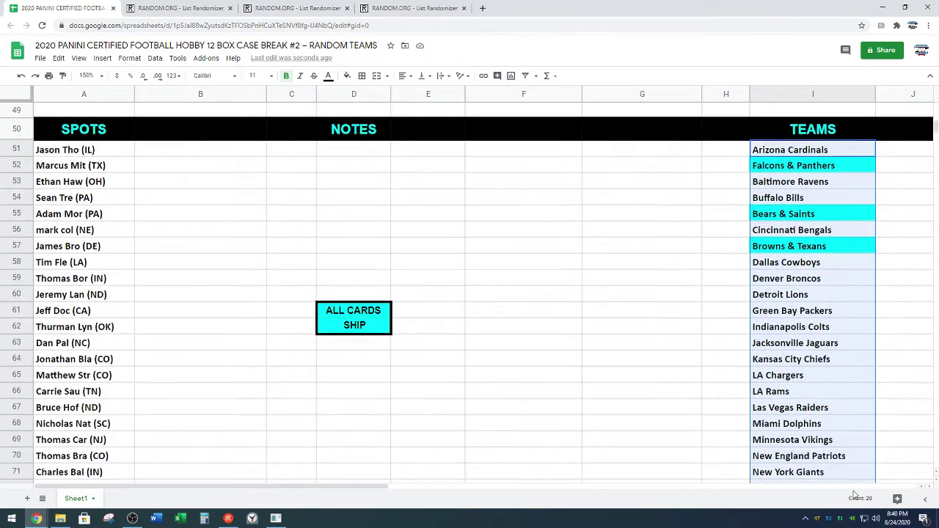
pyautogui.moveTo(851, 484); pyautogui.dragTo(829, 406)
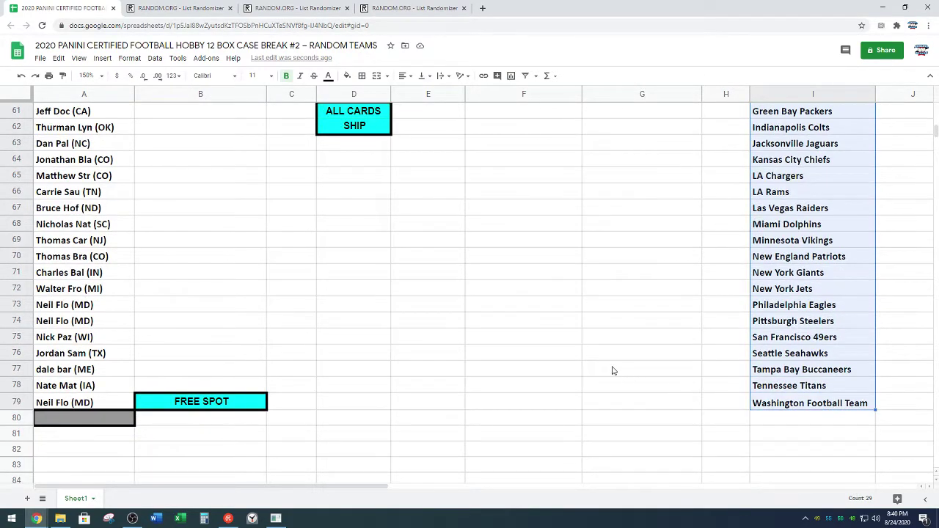
pyautogui.scroll(1, 537, 357)
pyautogui.scroll(2, 536, 342)
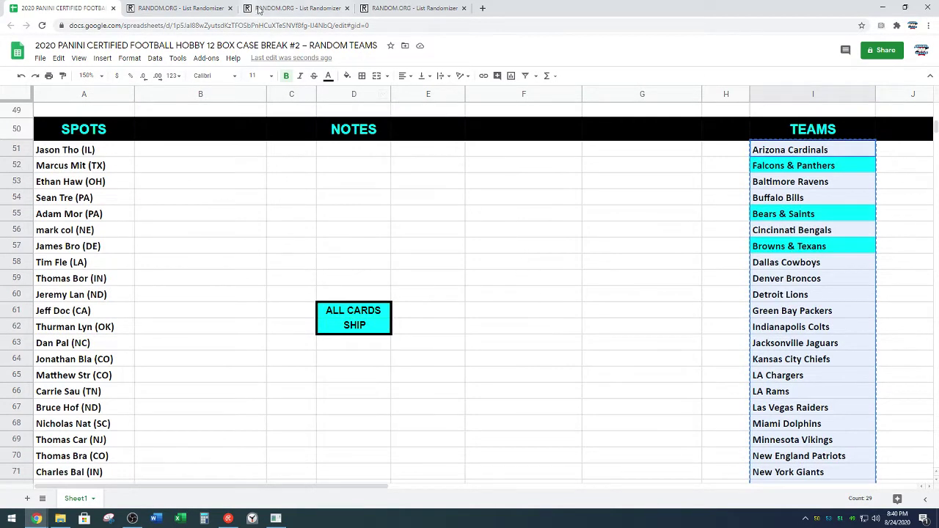
# Step: Paste the copied team list into the fourth tab's List Randomizer box
pyautogui.click(394, 6)
pyautogui.scroll(-2, 220, 242)
pyautogui.rightClick(217, 240)
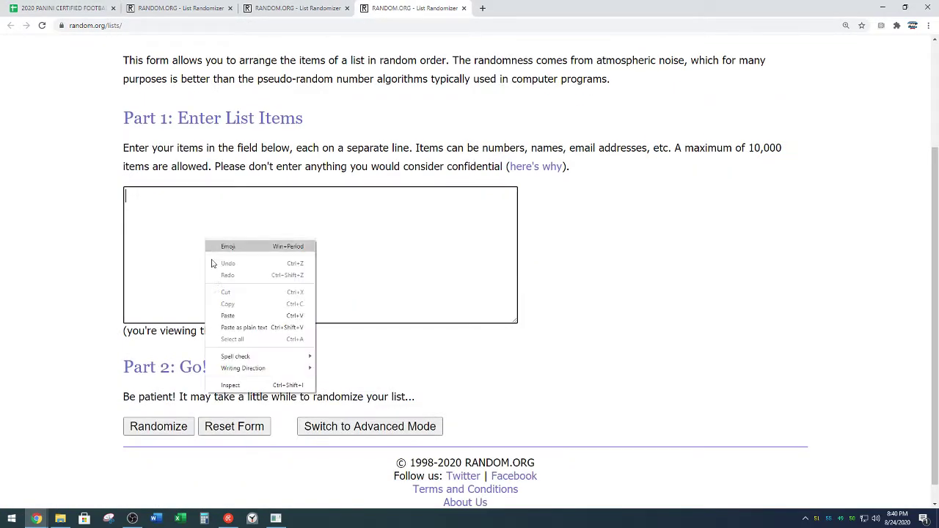
pyautogui.click(224, 311)
# Step: Shuffle the 29-team list eight times with Randomize and Again!
pyautogui.click(158, 426)
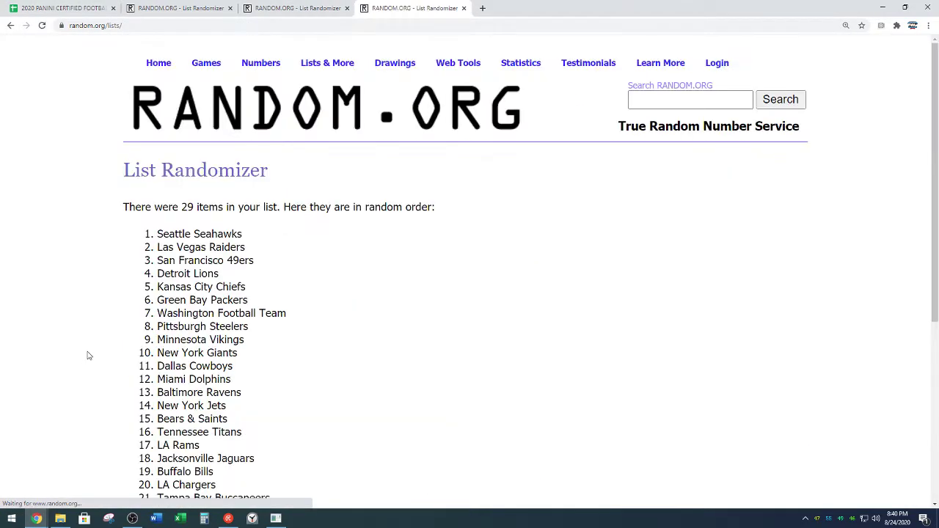
pyautogui.scroll(-5, 123, 412)
pyautogui.click(124, 411)
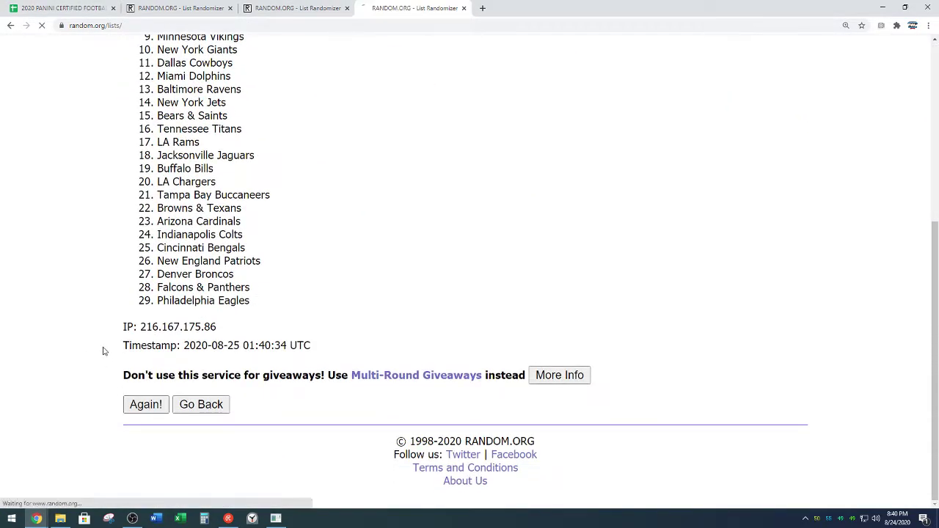
pyautogui.click(138, 403)
pyautogui.scroll(-5, 137, 406)
pyautogui.click(137, 404)
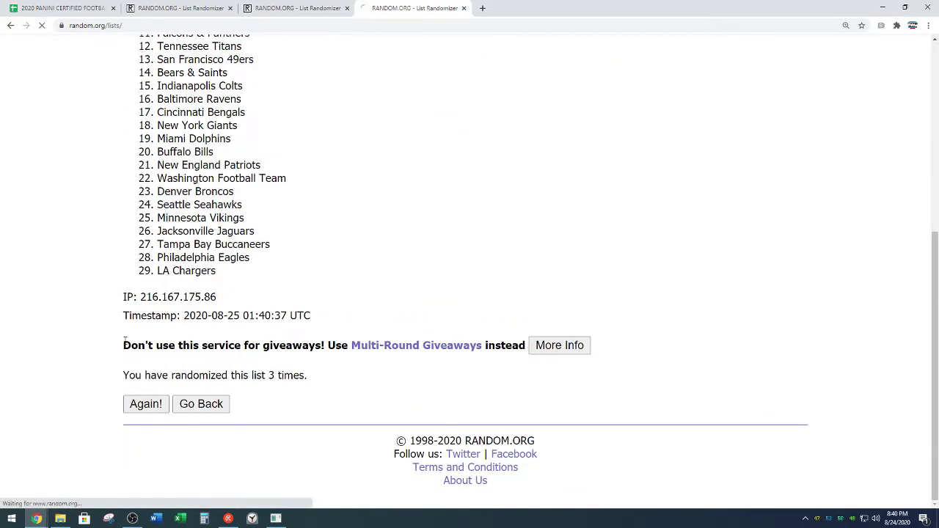
pyautogui.scroll(-5, 139, 403)
pyautogui.click(139, 404)
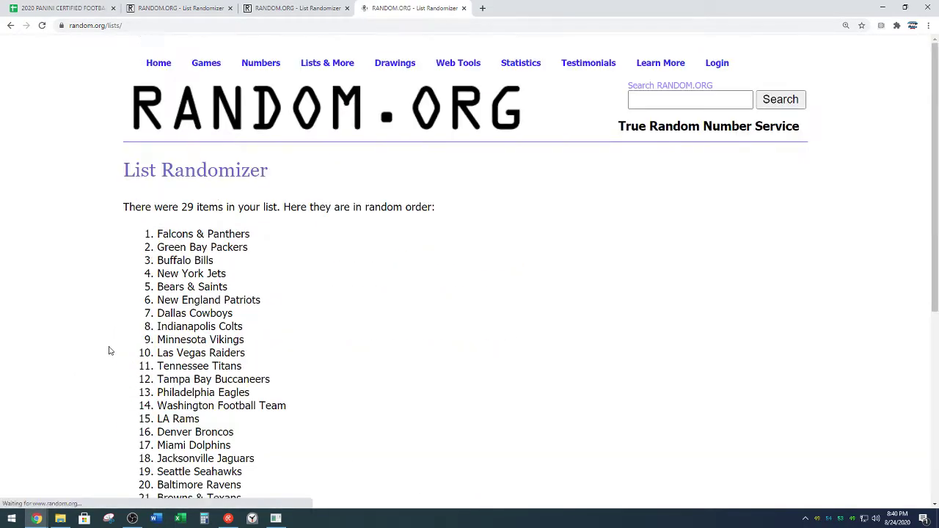
pyautogui.scroll(-5, 110, 353)
pyautogui.click(135, 405)
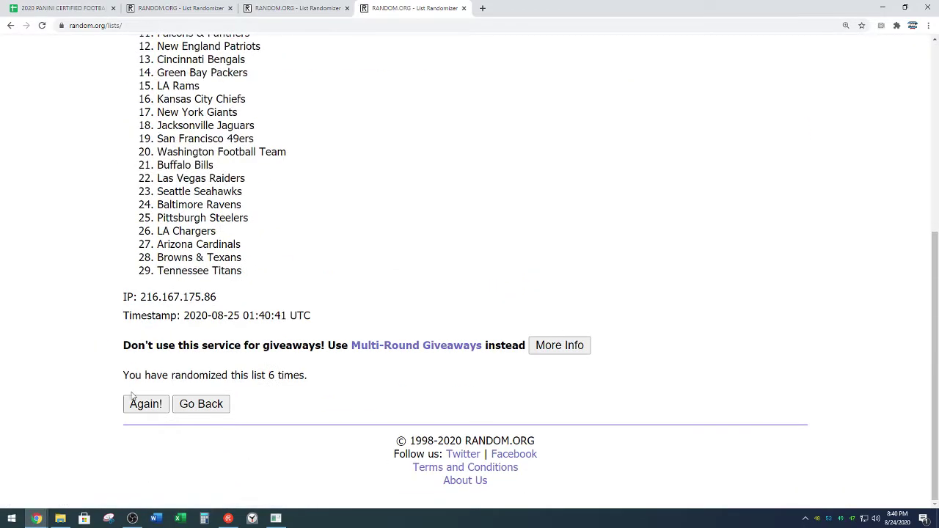
pyautogui.click(137, 398)
pyautogui.scroll(-2, 94, 337)
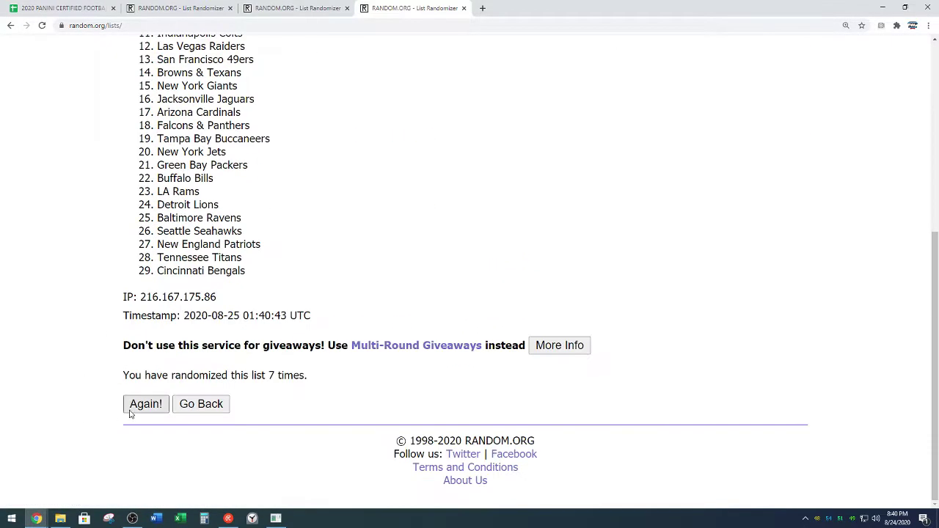
pyautogui.click(140, 404)
pyautogui.scroll(-2, 419, 183)
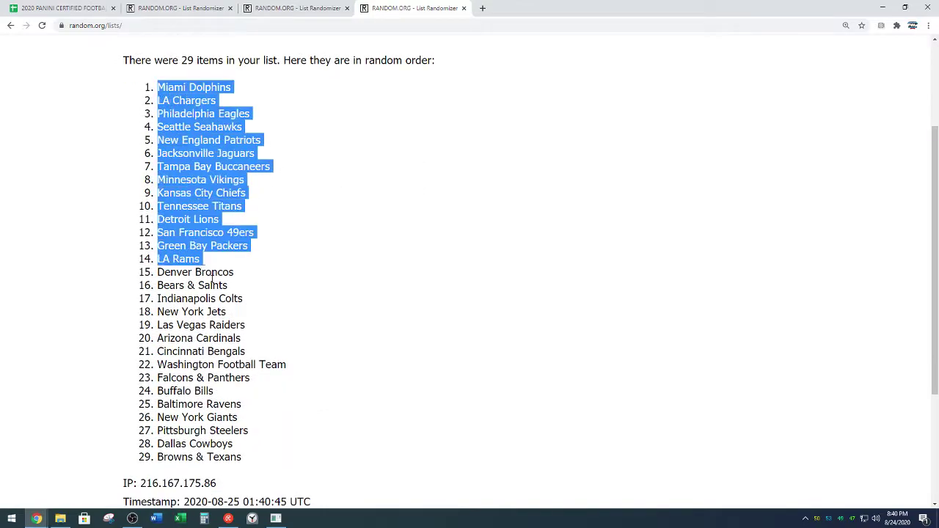
# Step: Copy the final team order, led by Miami Dolphins, and check the 8-times count
pyautogui.moveTo(212, 279); pyautogui.dragTo(279, 456)
pyautogui.rightClick(216, 338)
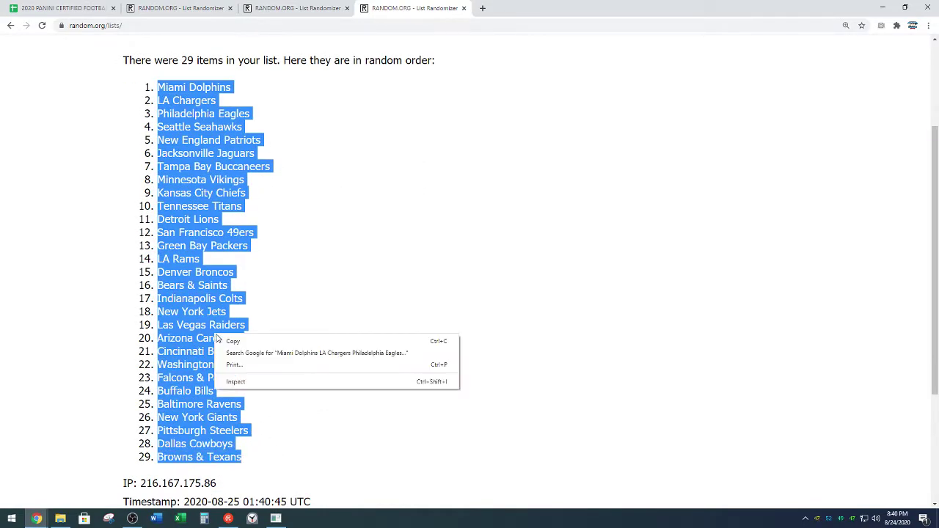
pyautogui.click(233, 341)
pyautogui.click(289, 329)
pyautogui.scroll(-3, 333, 371)
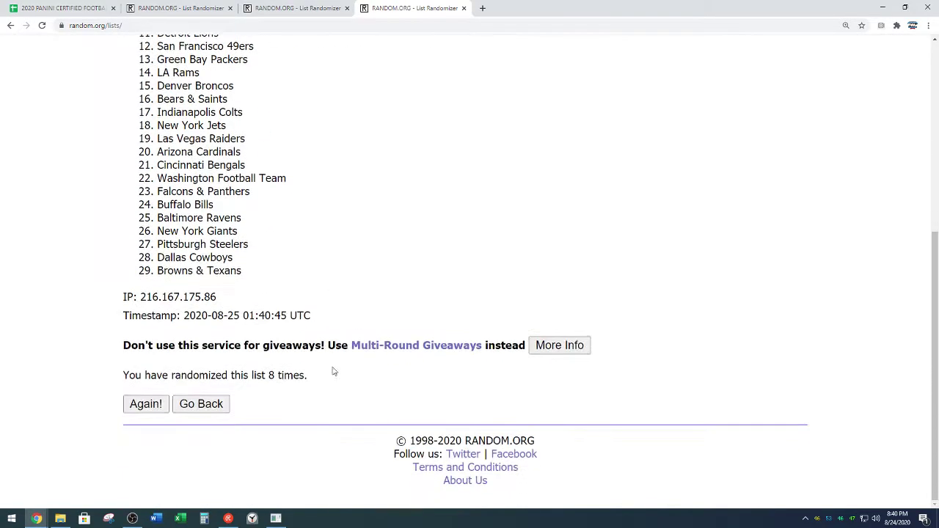
pyautogui.moveTo(268, 388); pyautogui.dragTo(354, 379)
pyautogui.click(354, 299)
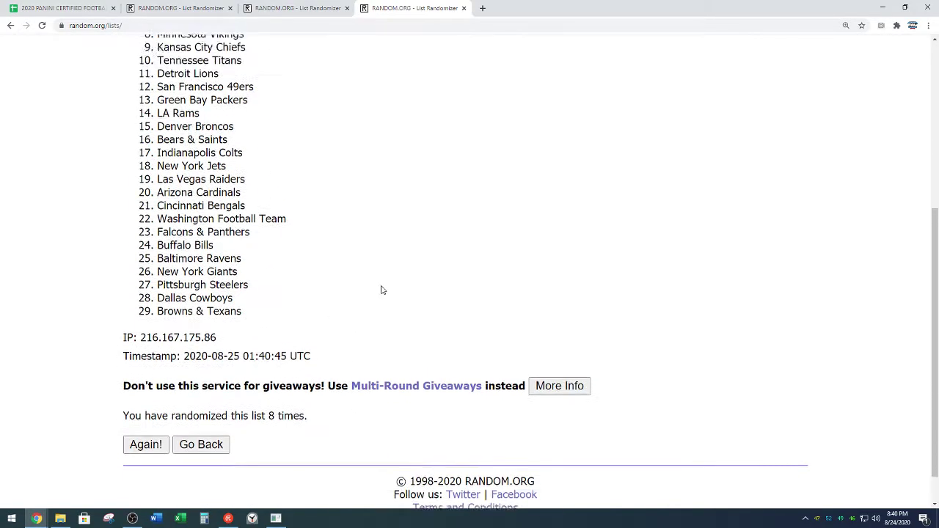
# Step: Paste the shuffled team list into column B starting at B1
pyautogui.scroll(3, 381, 290)
pyautogui.click(59, 8)
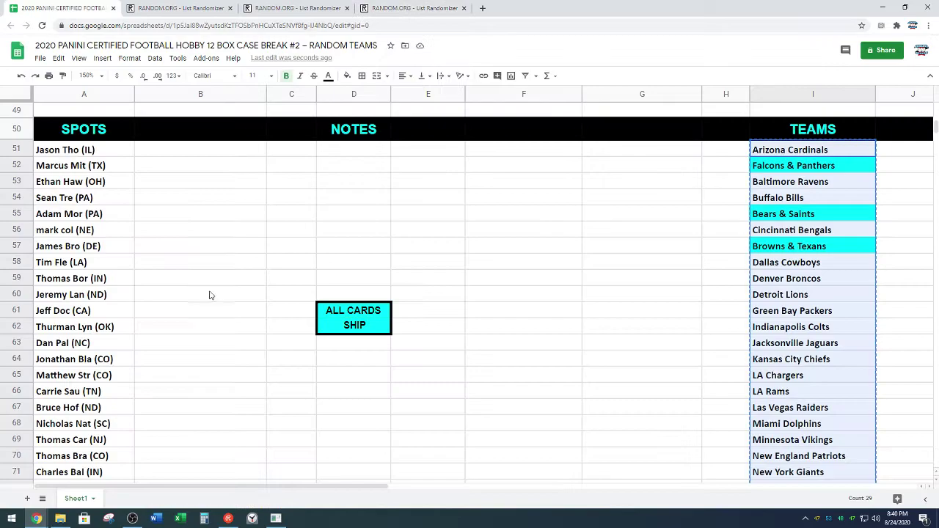
pyautogui.scroll(5, 220, 316)
pyautogui.scroll(5, 235, 345)
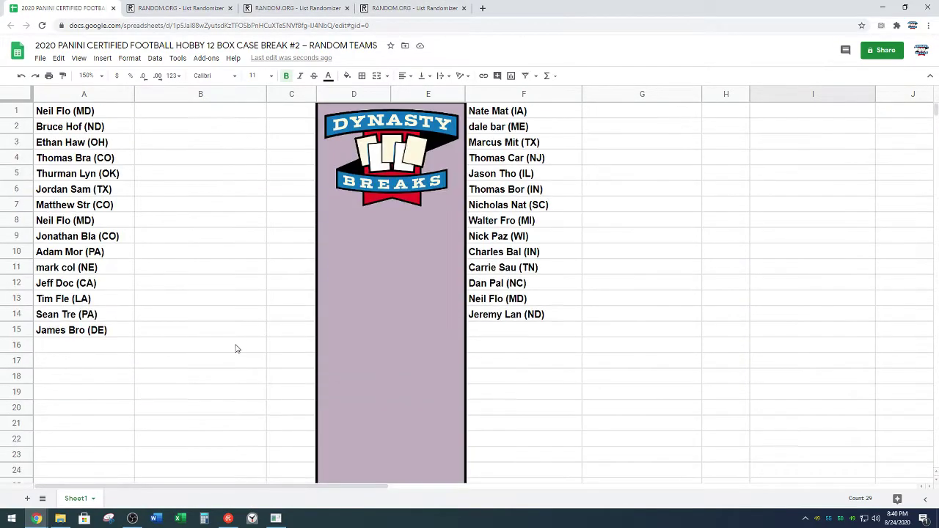
pyautogui.click(216, 110)
pyautogui.hotkey('ctrl', 'v')
pyautogui.click(281, 258)
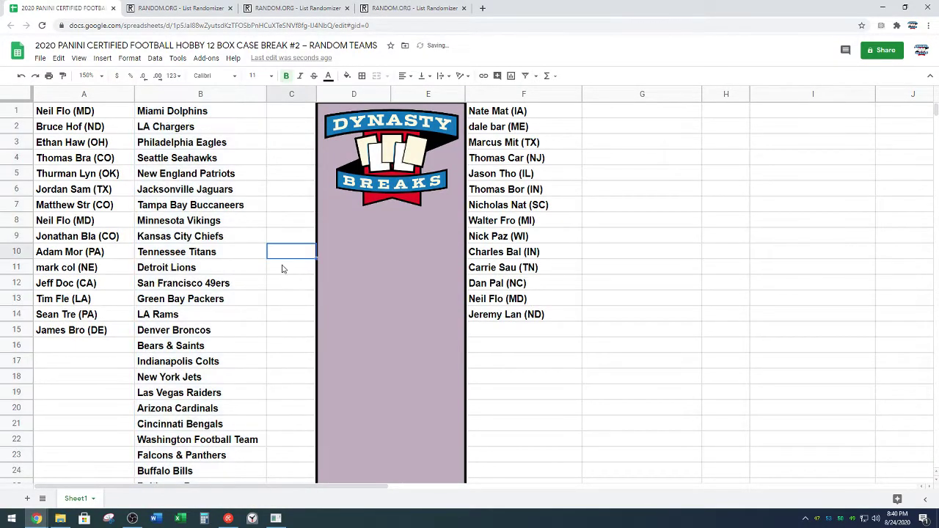
# Step: Move the fourteen teams from B16:B29 to G1 and widen column G to fit them
pyautogui.scroll(-2, 281, 258)
pyautogui.moveTo(209, 224); pyautogui.dragTo(202, 426)
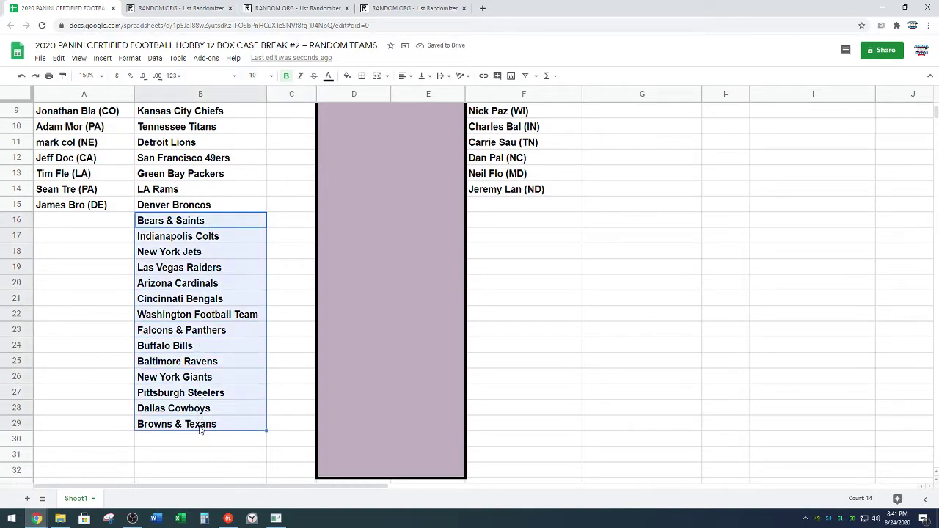
pyautogui.hotkey('ctrl', 'c')
pyautogui.scroll(3, 578, 345)
pyautogui.click(620, 112)
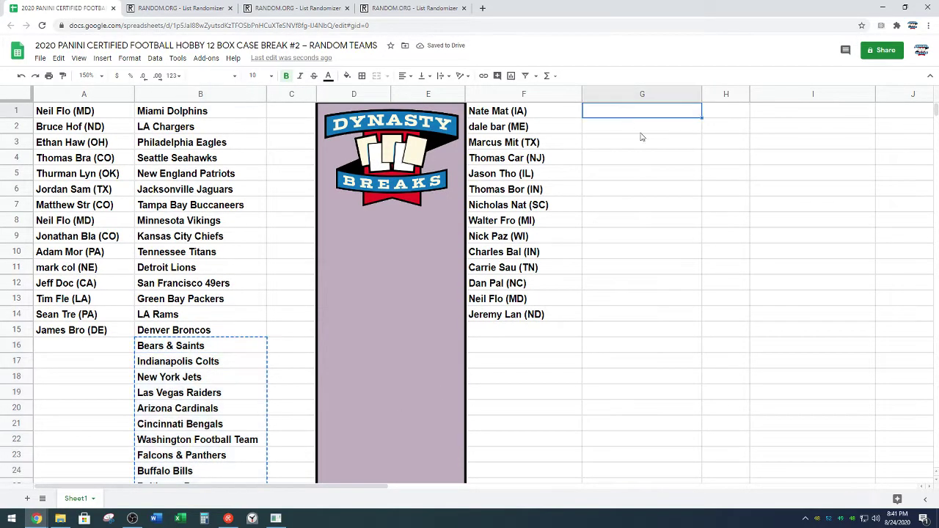
pyautogui.hotkey('ctrl', 'v')
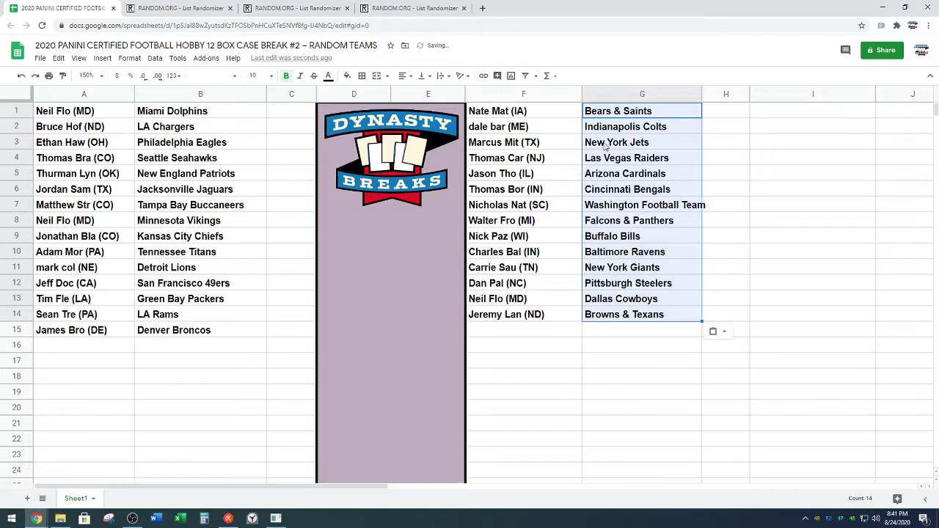
pyautogui.moveTo(701, 94); pyautogui.dragTo(722, 100)
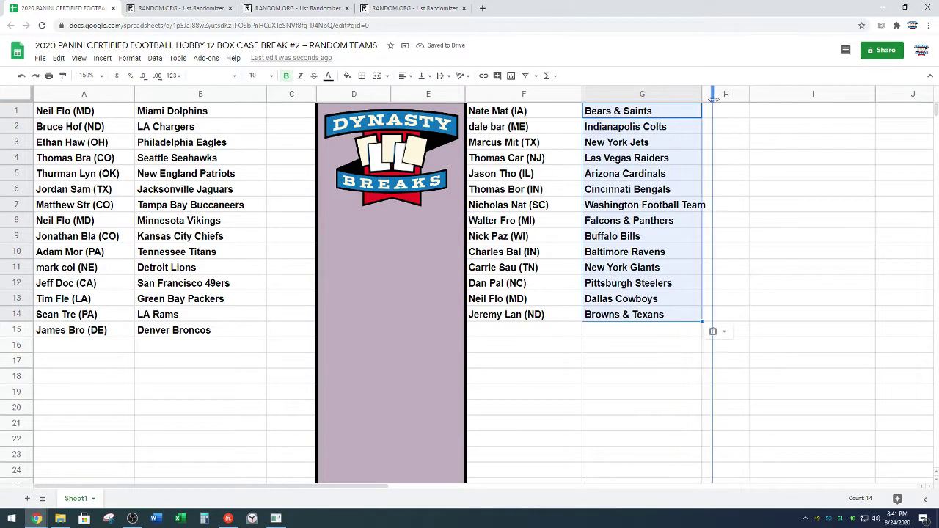
# Step: Narrow column F to fit the second name list and zoom the sheet to 200%
pyautogui.click(884, 239)
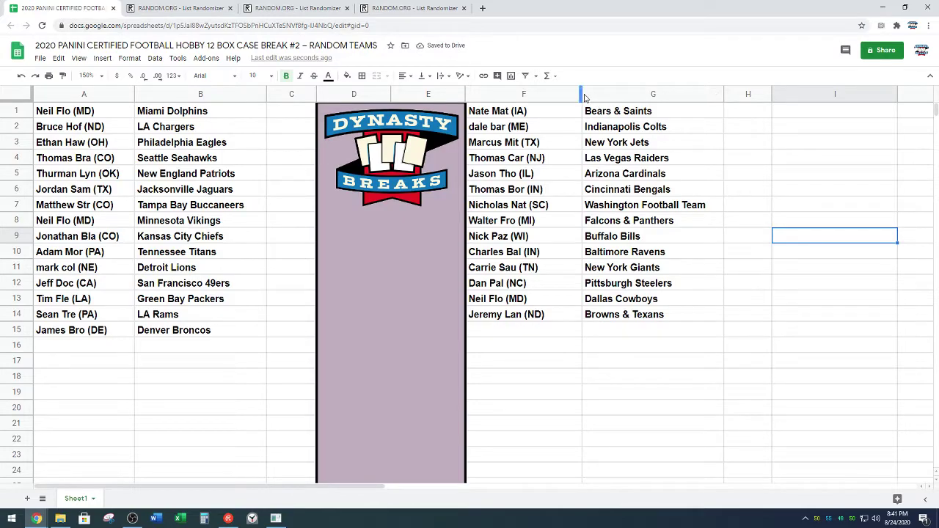
pyautogui.moveTo(580, 94); pyautogui.dragTo(566, 92)
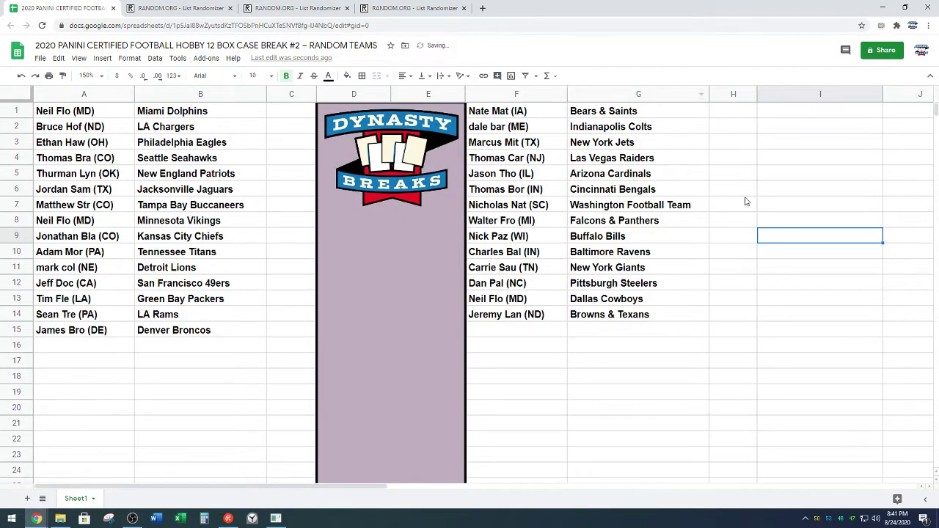
pyautogui.click(893, 302)
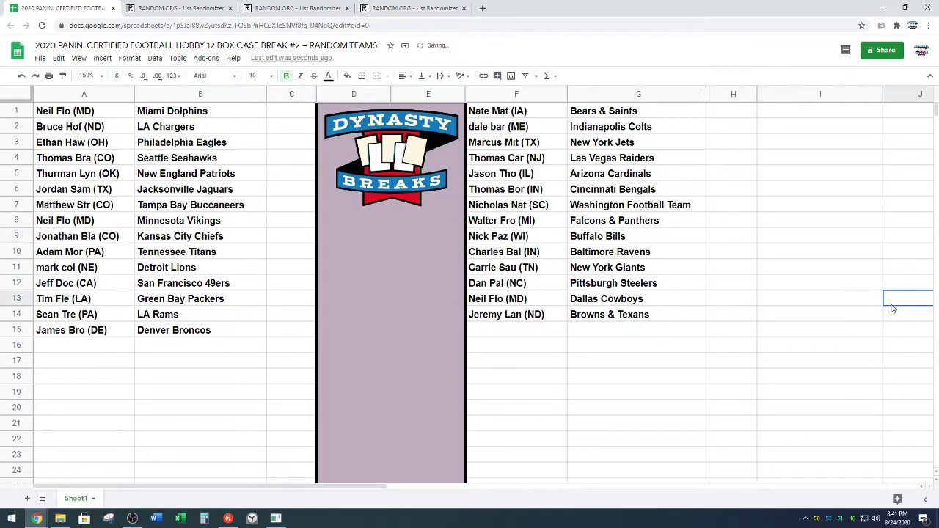
pyautogui.click(88, 75)
pyautogui.click(91, 187)
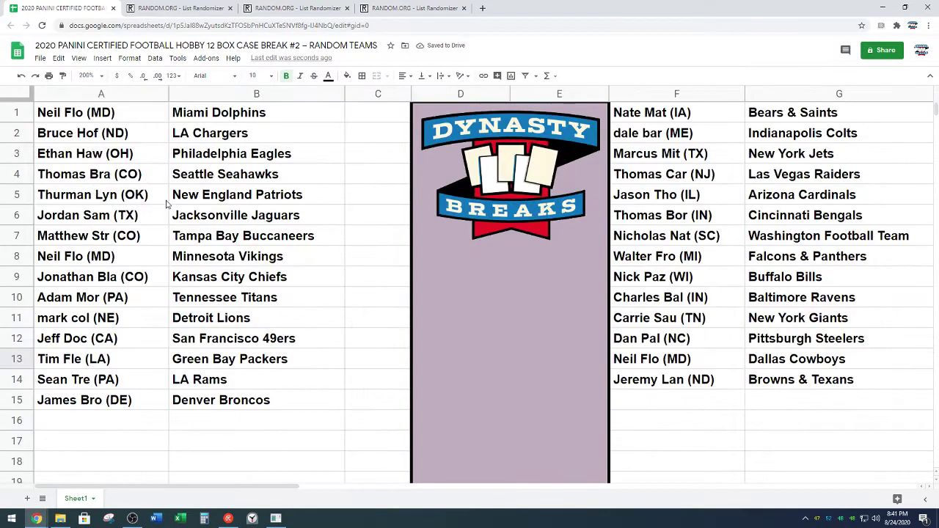